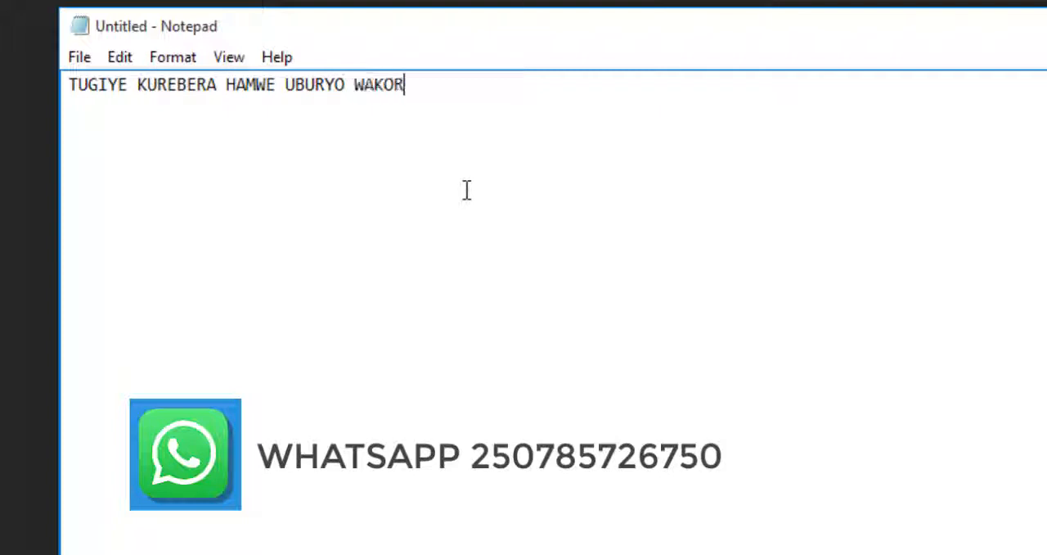
Complete the note to read "TUGIYE KUREBERA HAMWE UBURYO WAKORA LOGO MURI PHOTOSHOP" and switch to Photoshop
type("A LOGO")
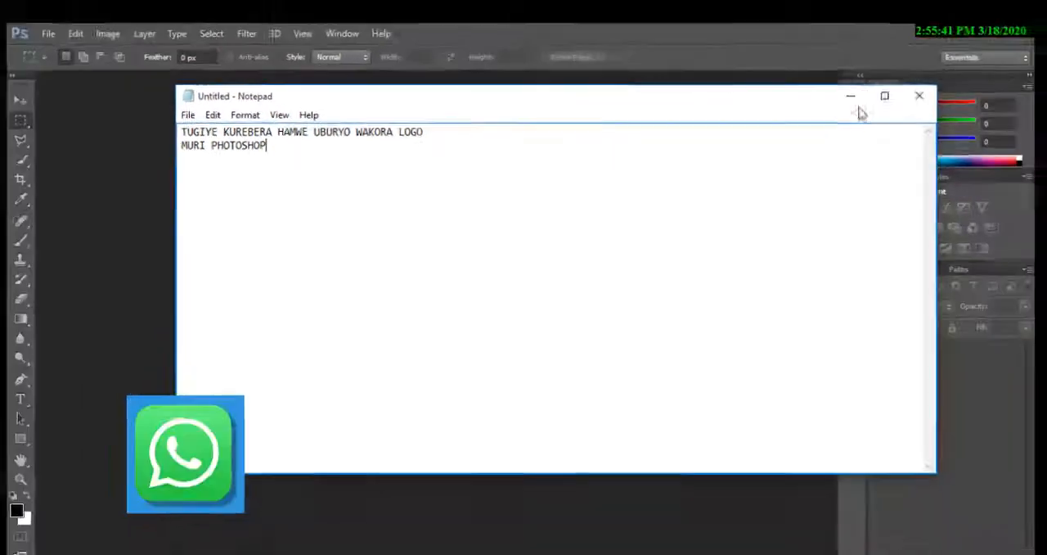
left_click(850, 95)
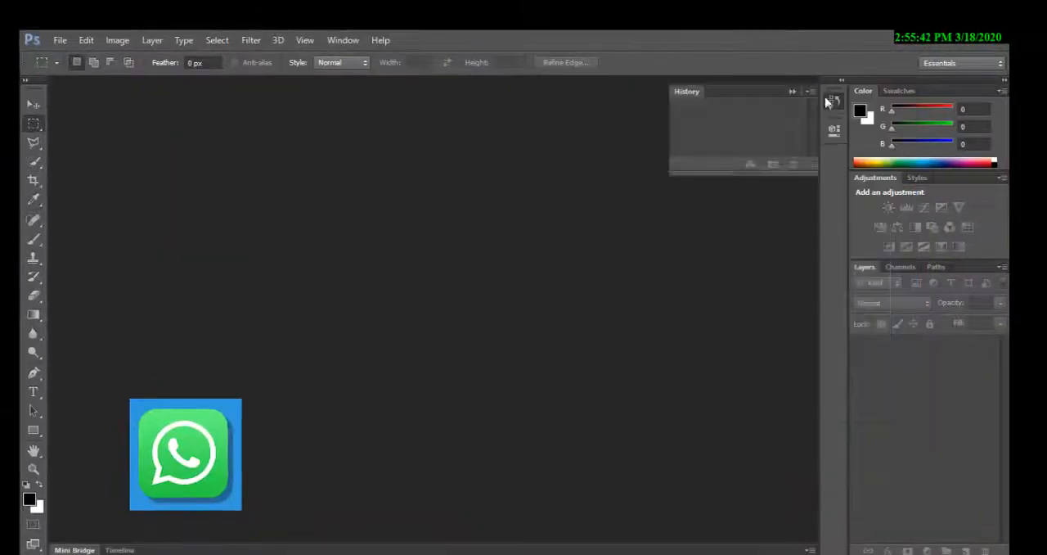
Create a new document using the Default Photoshop Size preset
left_click(60, 40)
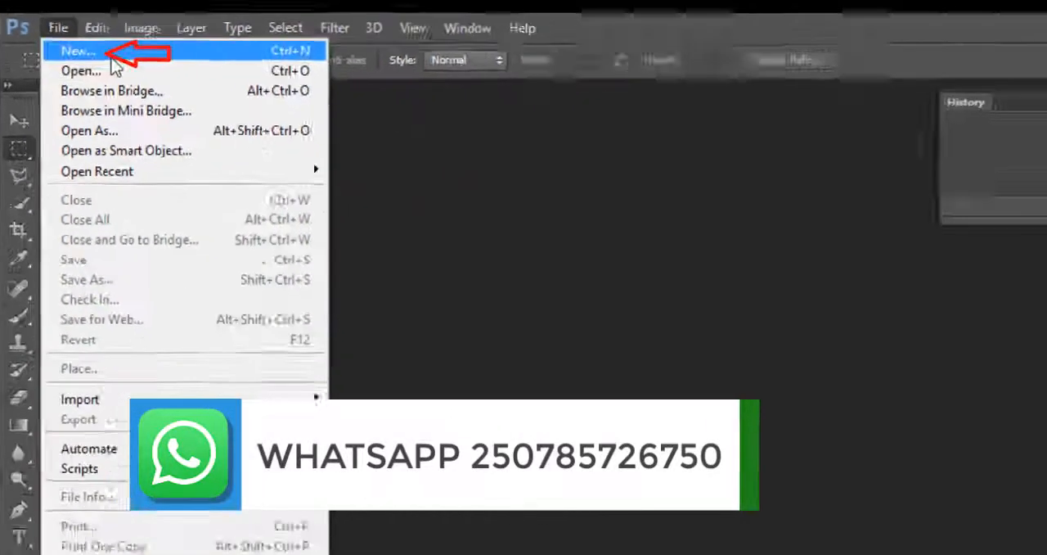
left_click(171, 129)
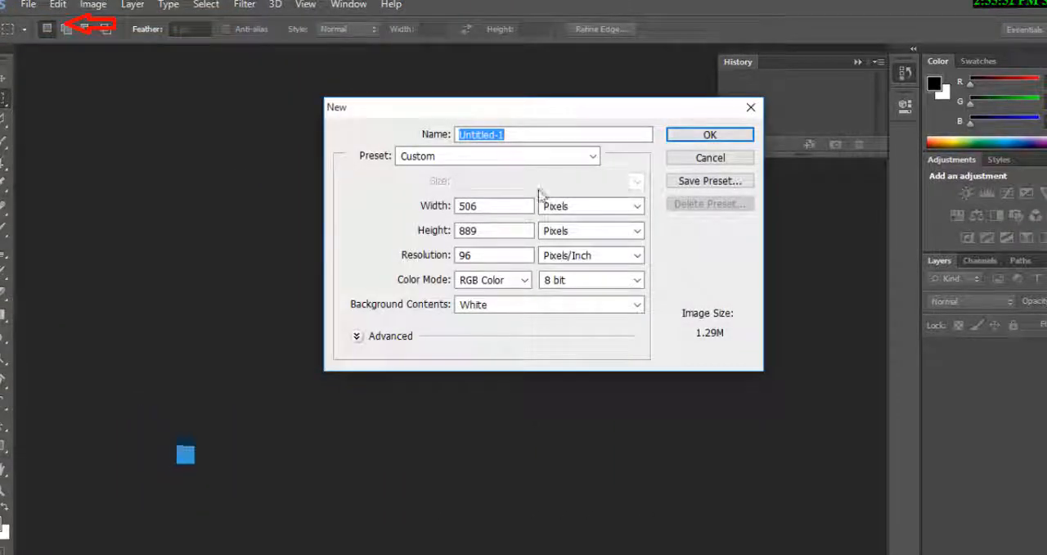
left_click(573, 158)
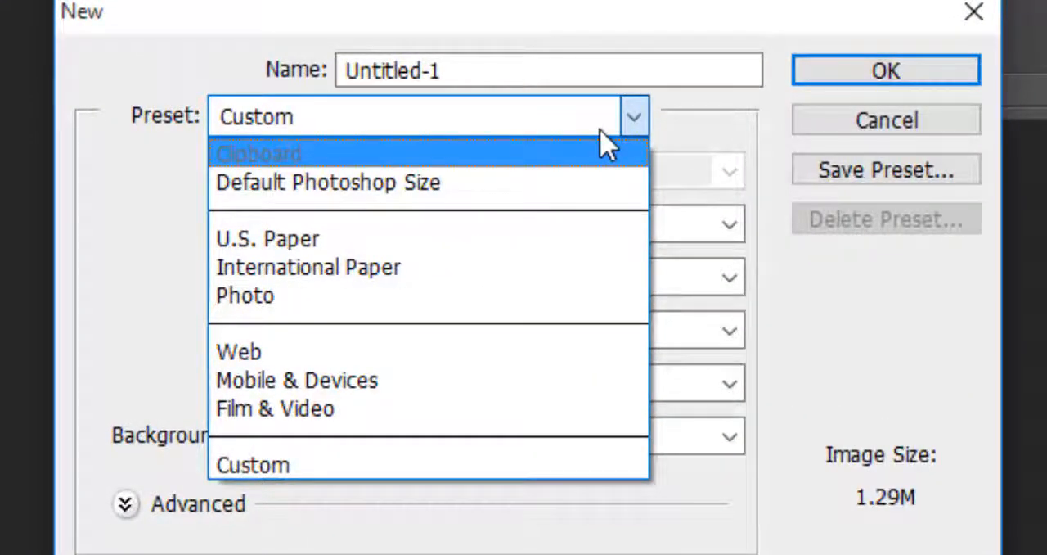
left_click(557, 181)
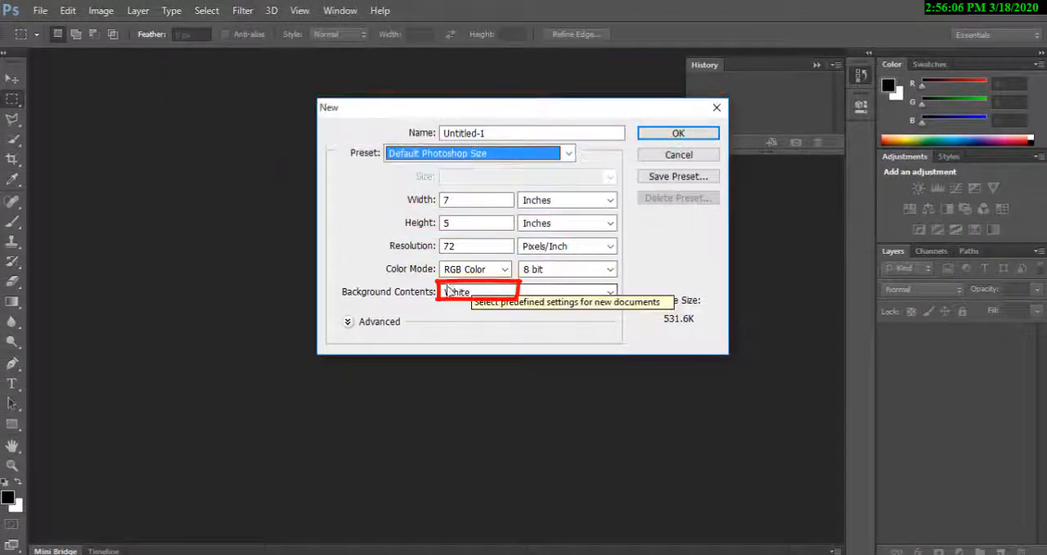
left_click(671, 133)
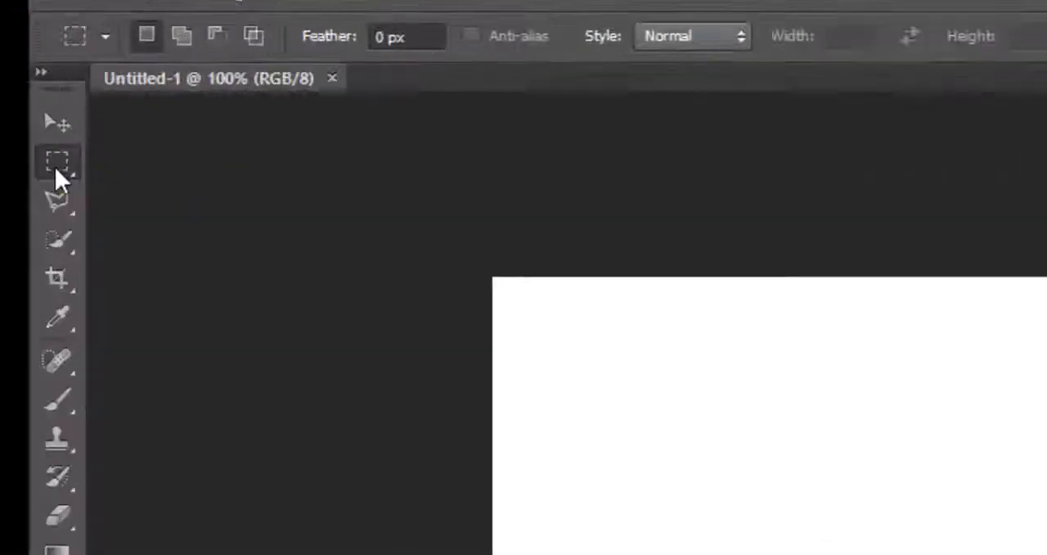
Draw a large circular selection with the Elliptical Marquee Tool and move it to the middle of the white canvas
left_click(12, 105)
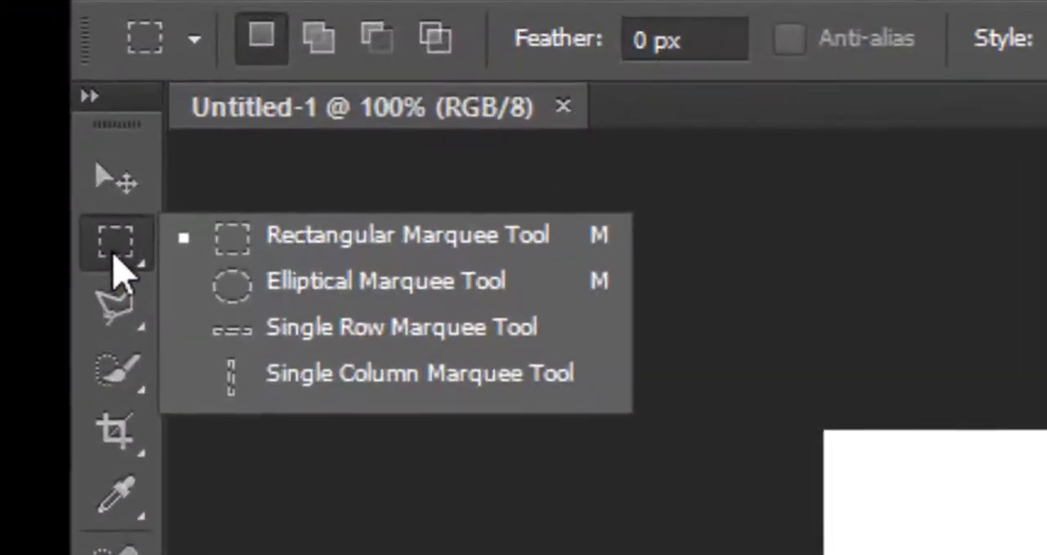
key("Escape")
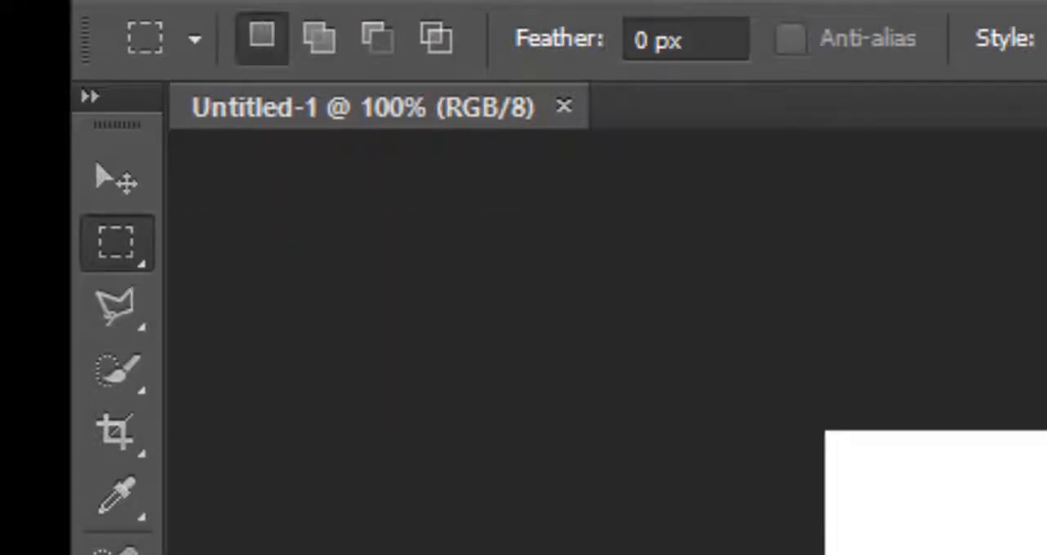
left_click(112, 245)
left_click(340, 299)
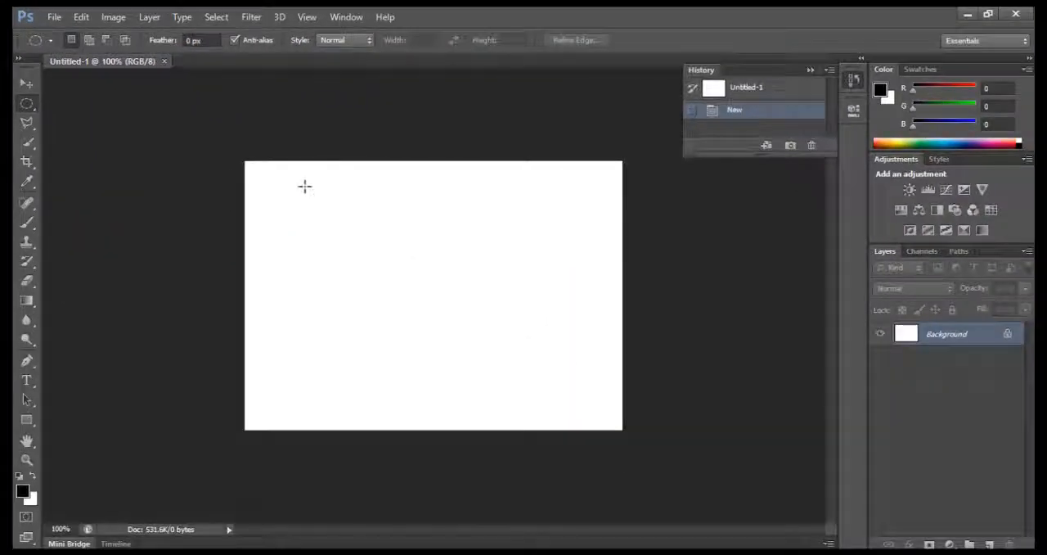
left_click_drag(304, 185, 519, 395)
left_click_drag(433, 340, 457, 345)
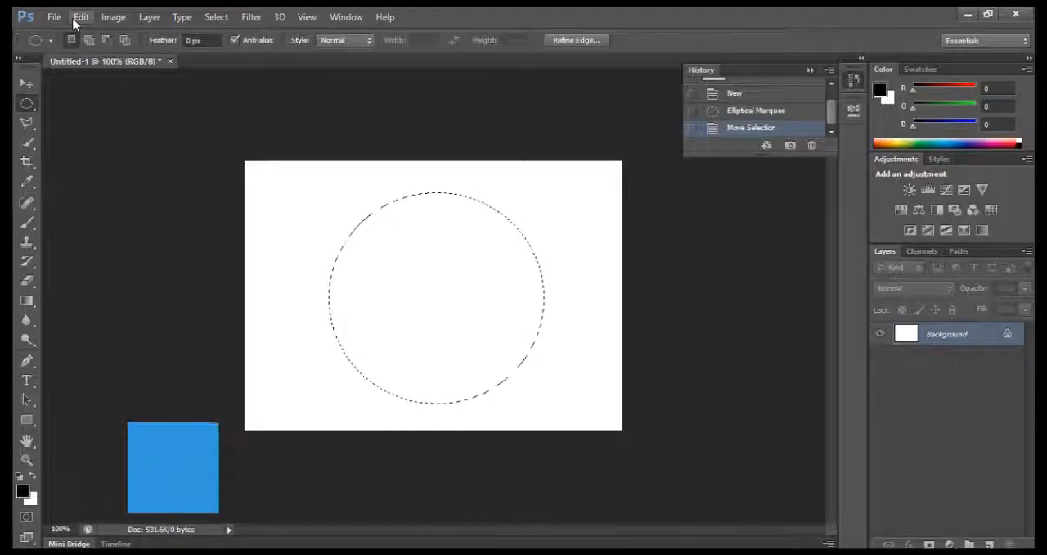
Stroke the circular selection with a 4 px red line, colour d30303, placed at the center of the selection edge
left_click(75, 17)
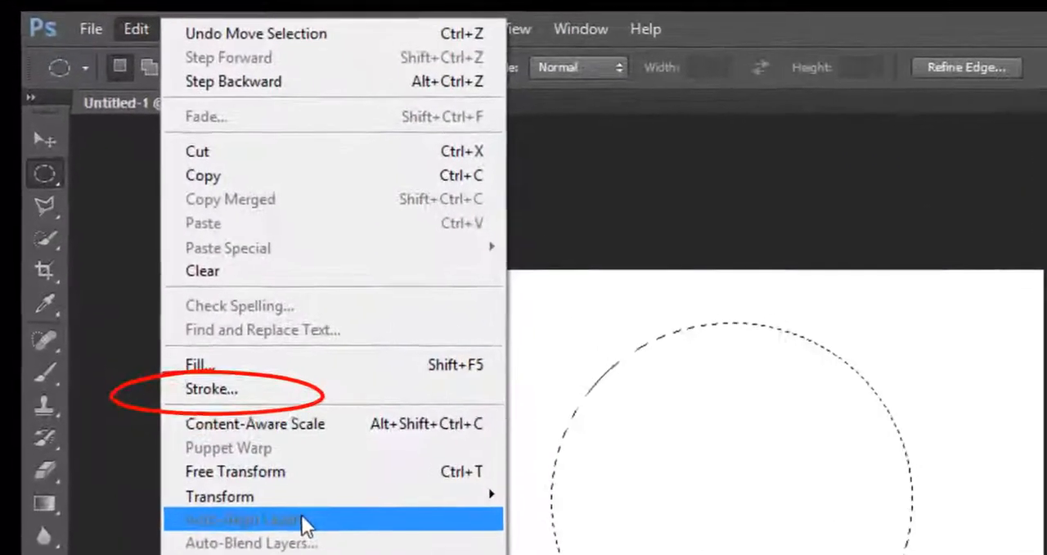
left_click(211, 389)
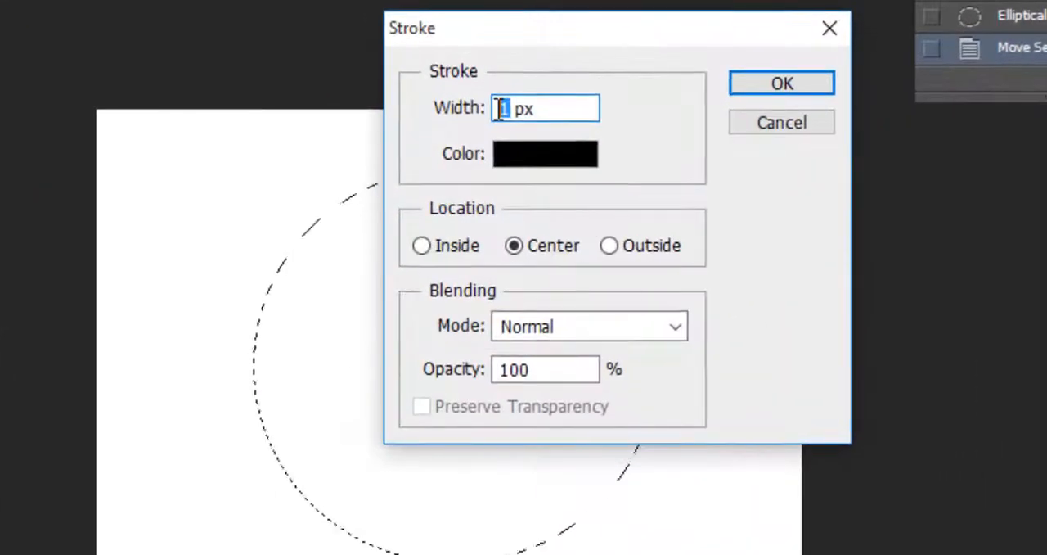
type("4")
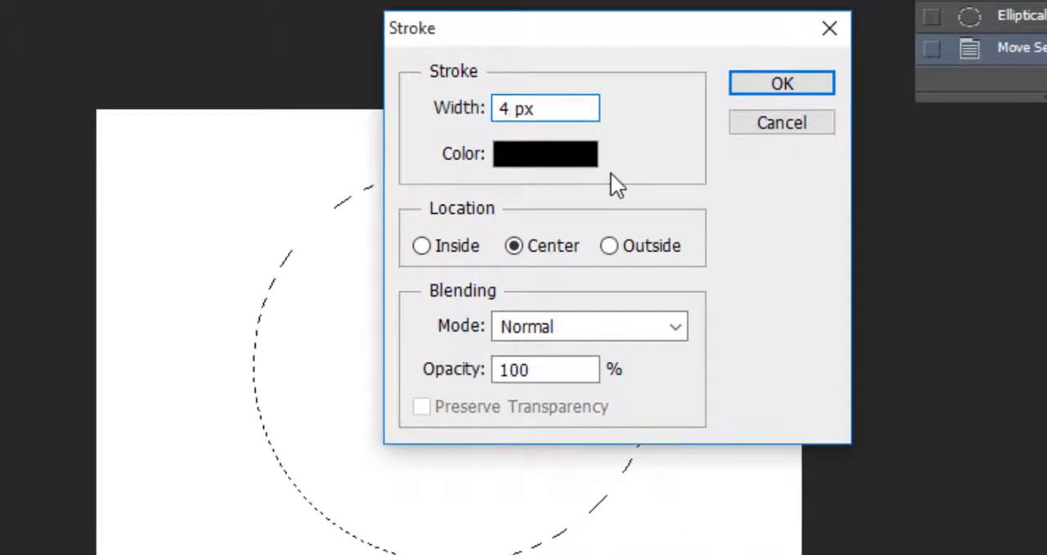
left_click(563, 158)
left_click(591, 134)
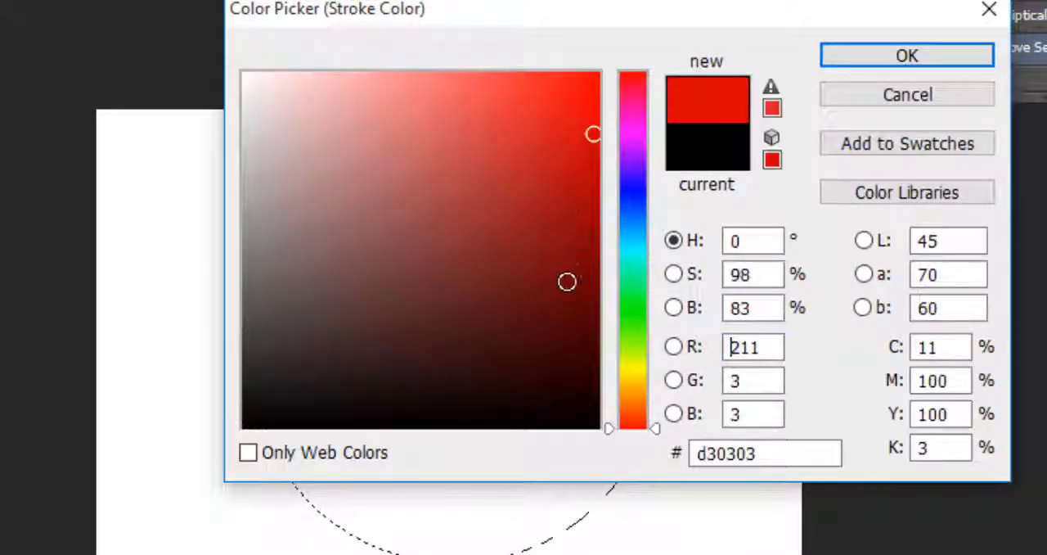
left_click(884, 61)
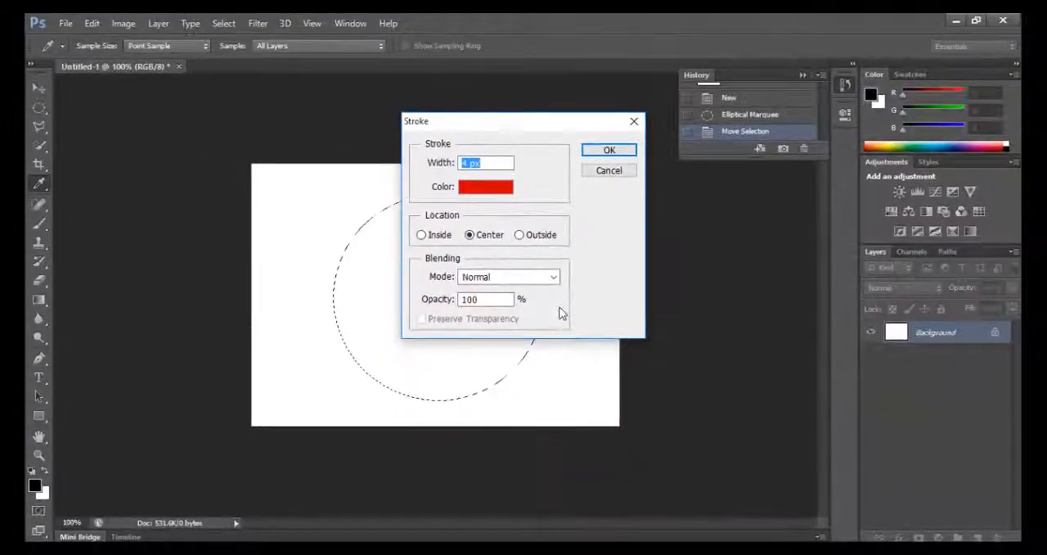
left_click(608, 152)
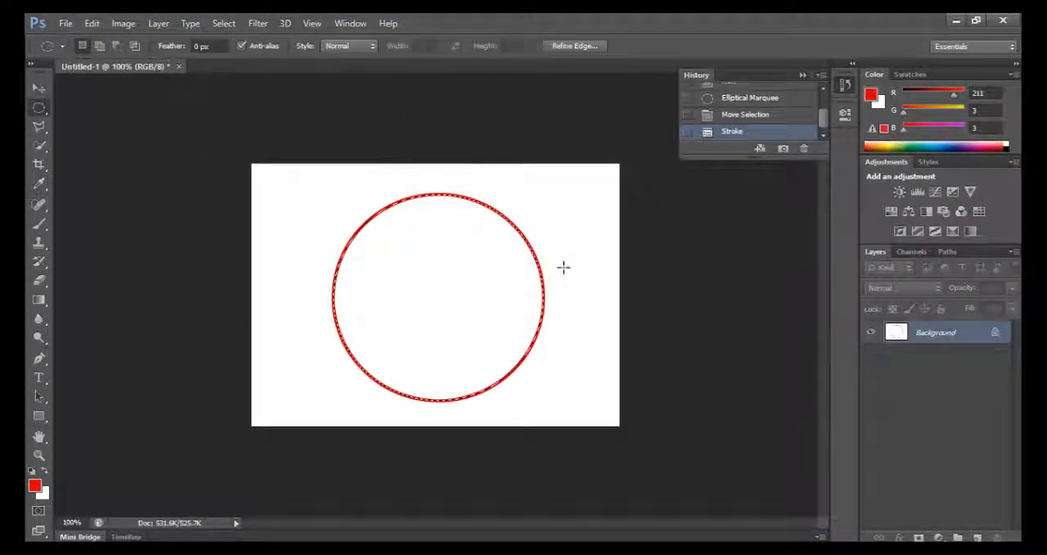
Deselect the circular selection
left_click(66, 23)
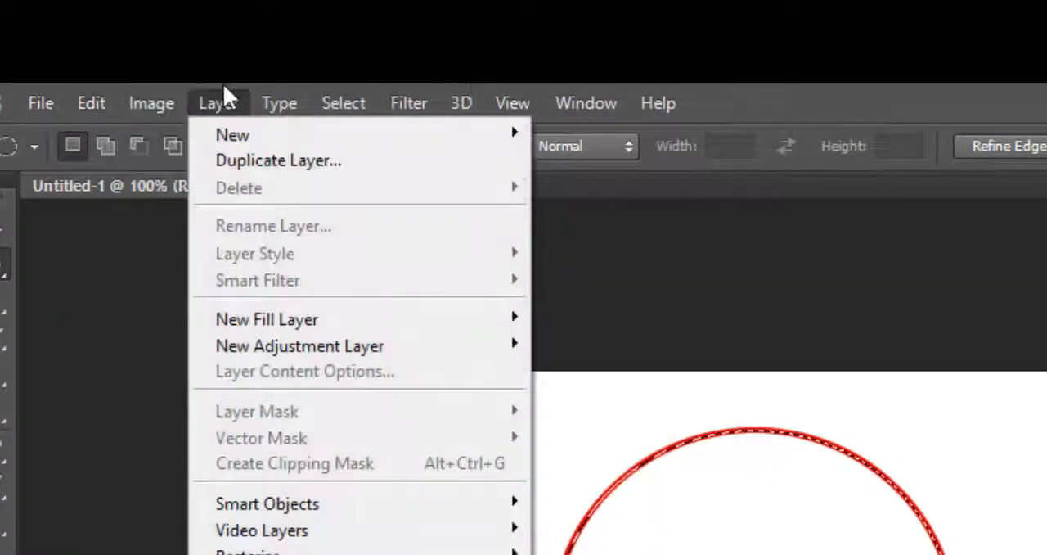
mouse_move(373, 109)
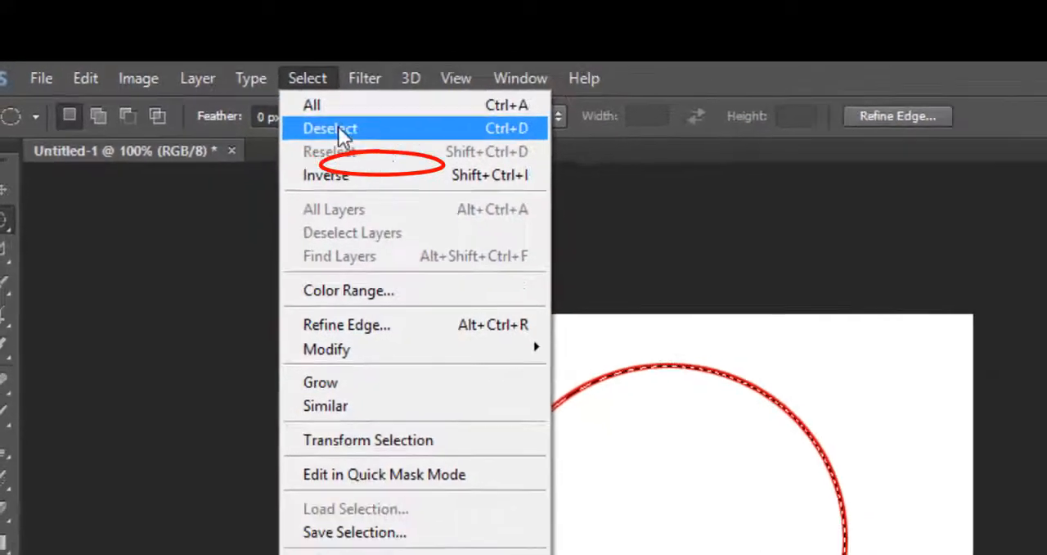
left_click(368, 160)
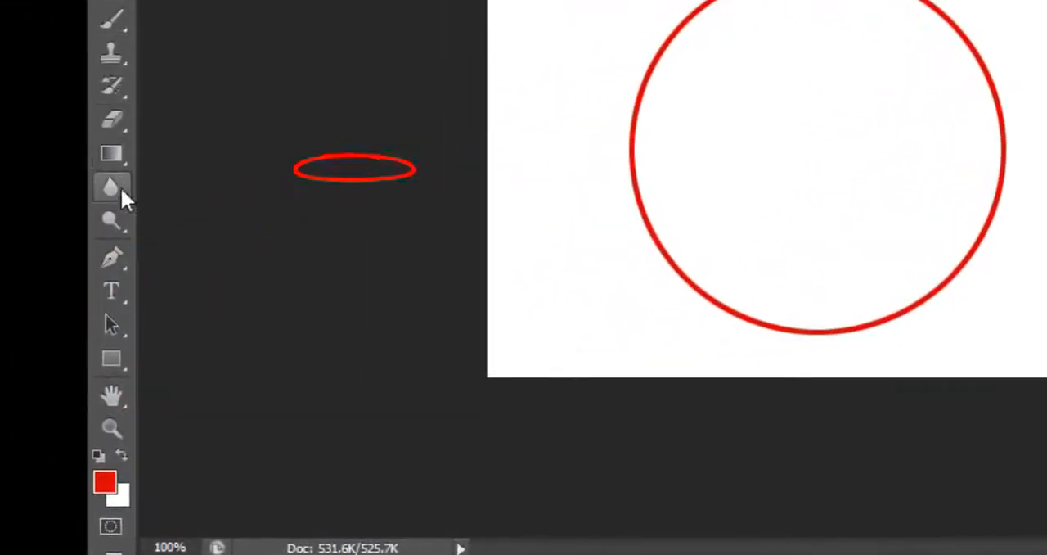
Add a horizontal text line with the person's full name inside the upper part of the red circle
left_click(120, 293)
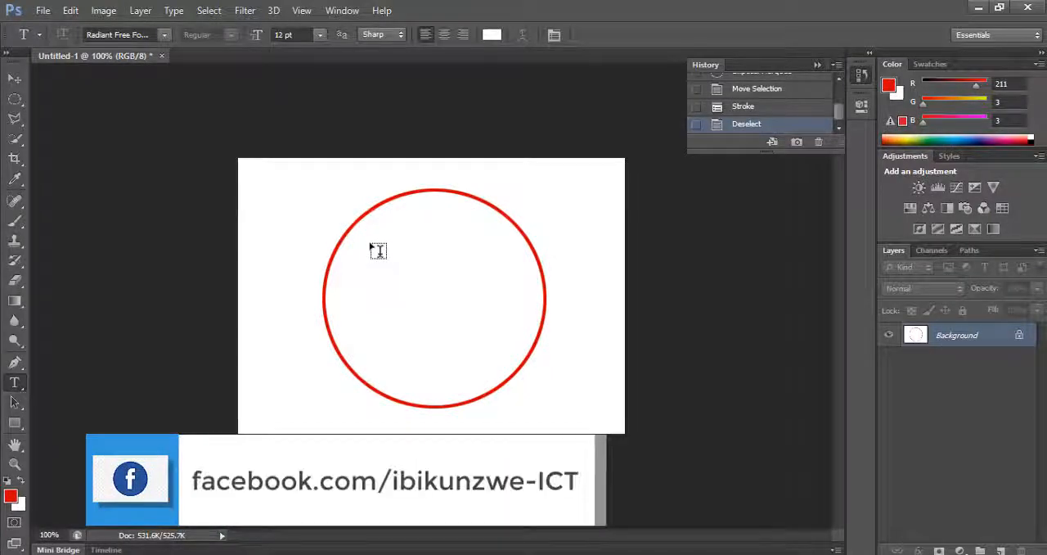
left_click(377, 249)
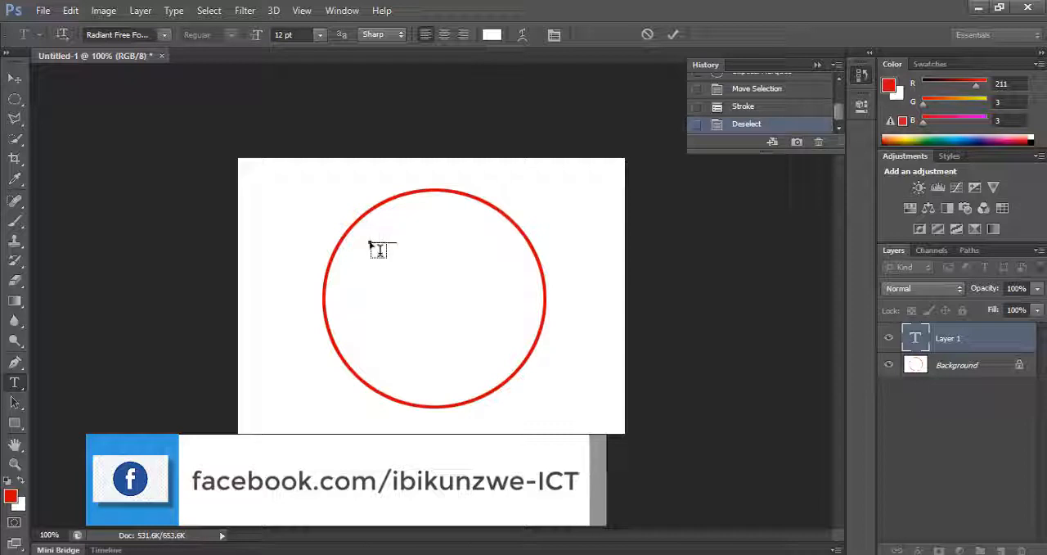
type("ibikunzwe ict")
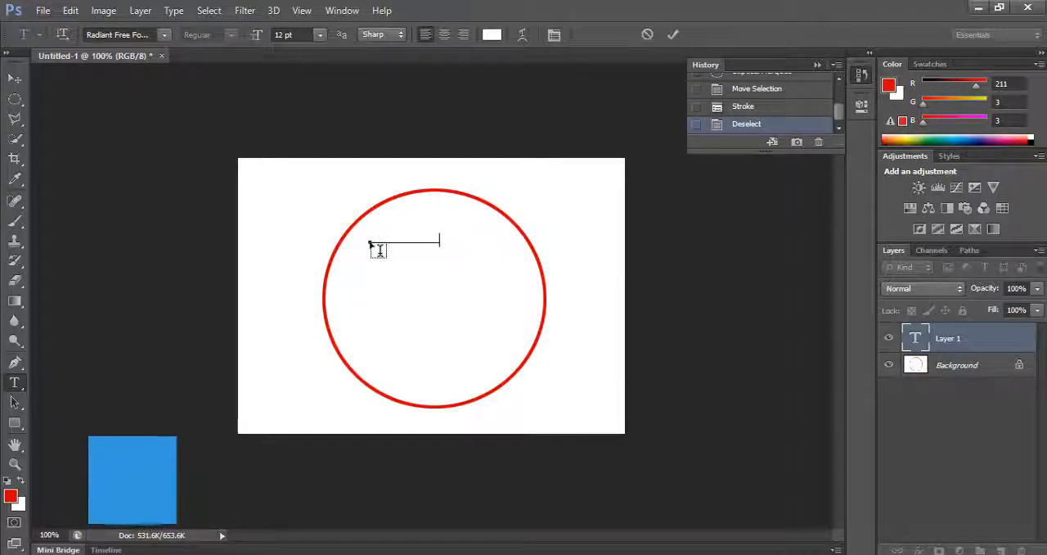
type("t")
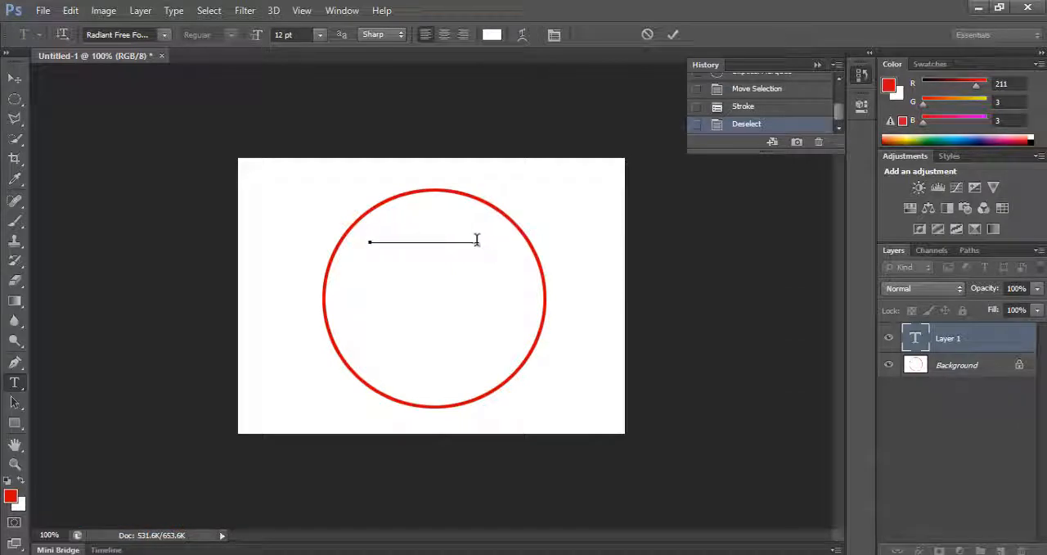
Select the whole name line and set its text colour to the very dark blue 020121
left_click_drag(481, 240, 247, 240)
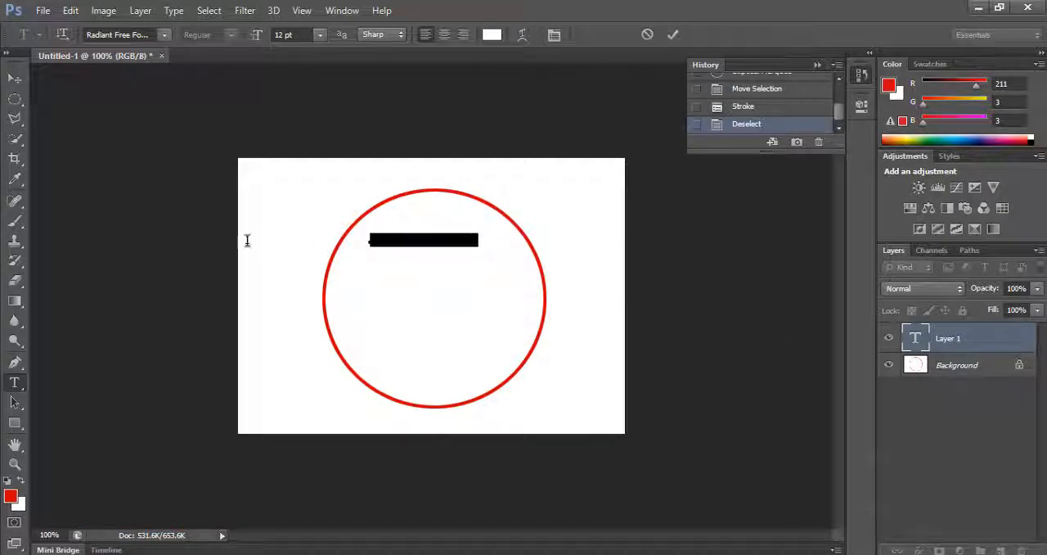
left_click(492, 35)
left_click(528, 201)
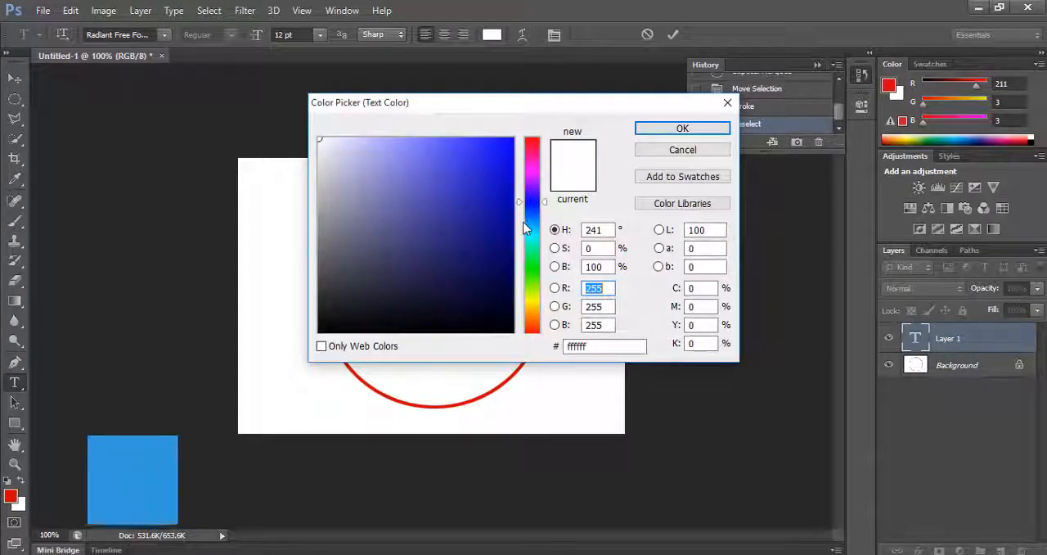
left_click(506, 306)
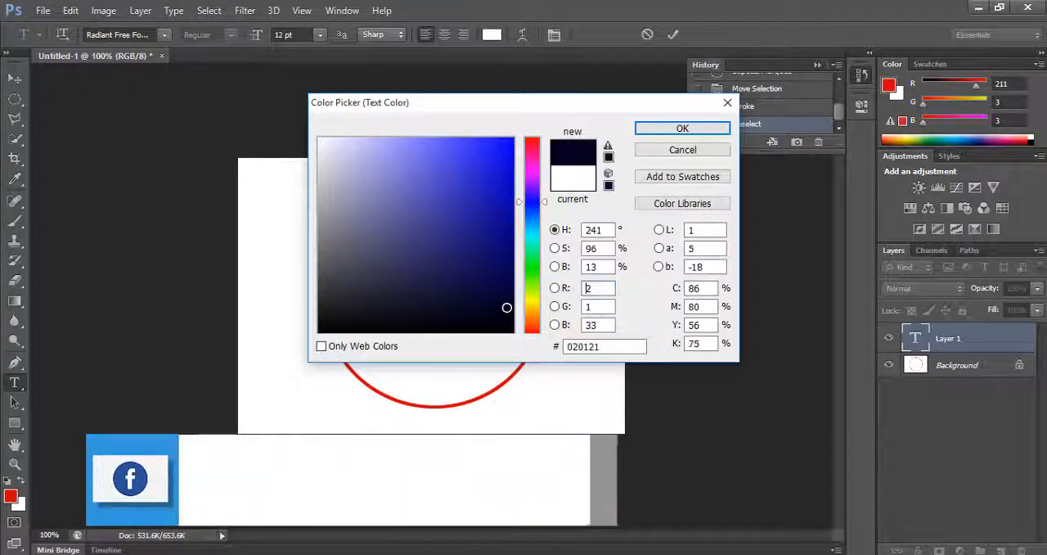
left_click(682, 131)
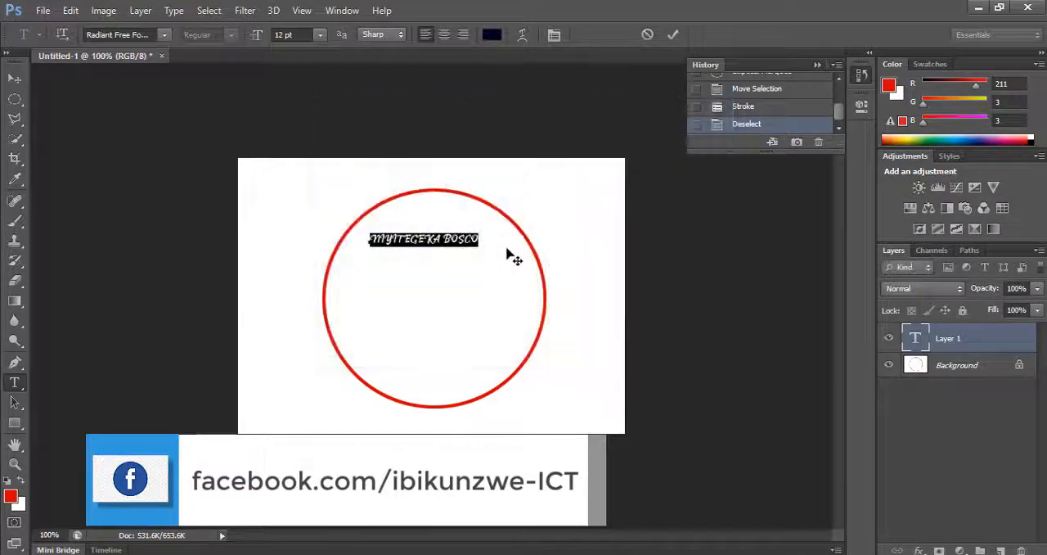
Try the Rockwell Extra Bold and Terminal fonts on the name line and return it to Radiant Free For Personal Use
left_click(164, 35)
left_click(183, 120)
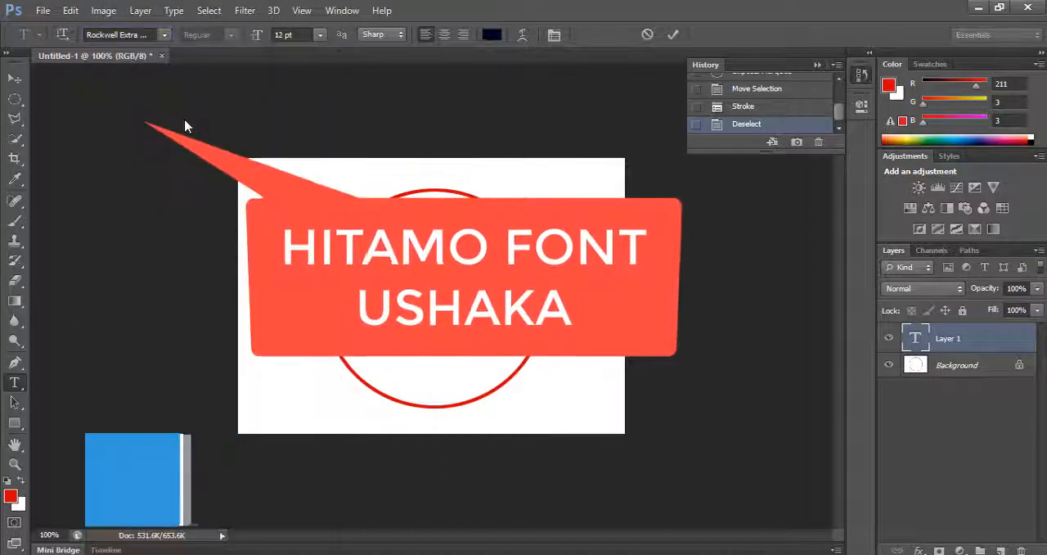
left_click(163, 35)
scroll(189, 365, "down", 6)
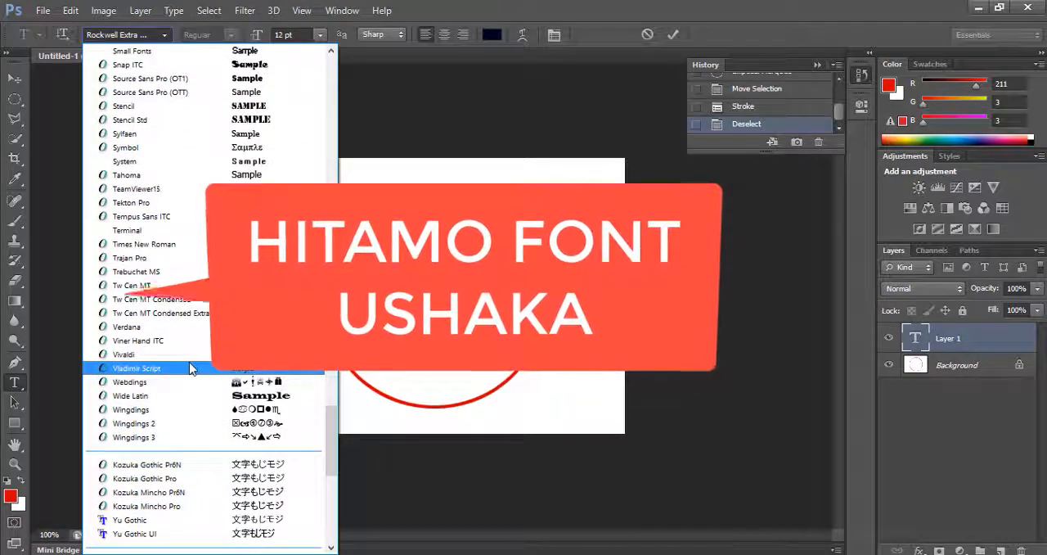
left_click(130, 230)
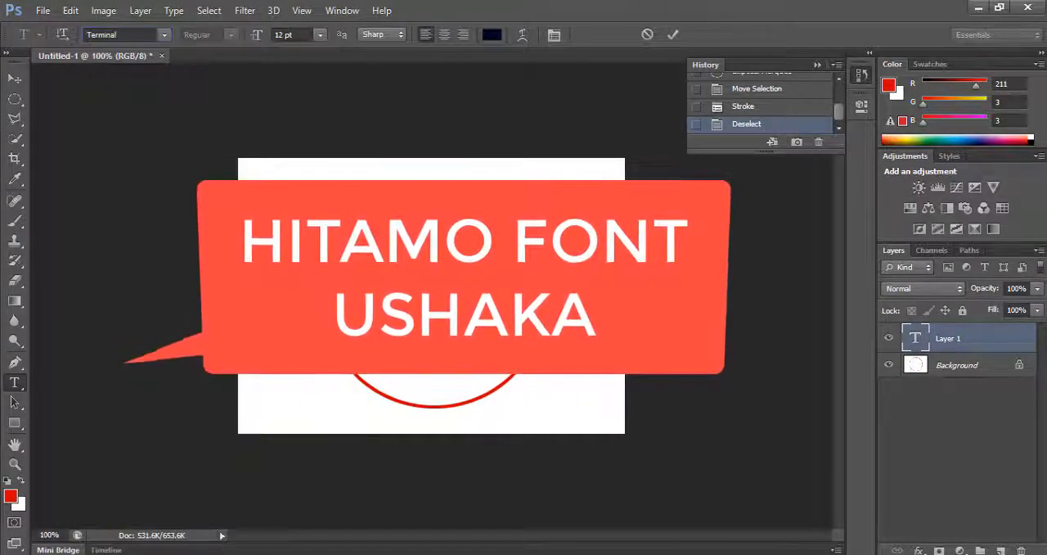
left_click(167, 37)
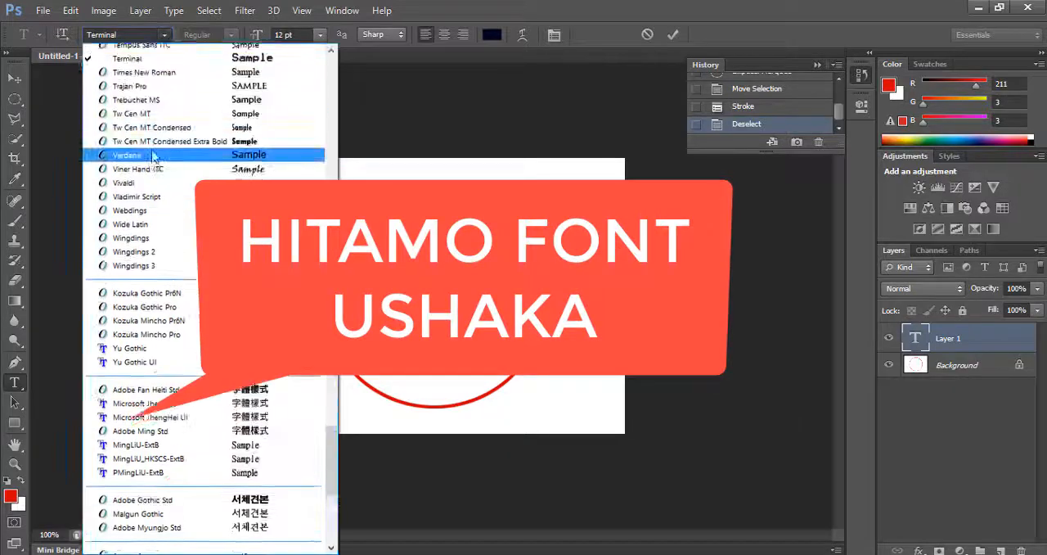
scroll(153, 162, "up", 6)
scroll(154, 161, "up", 2)
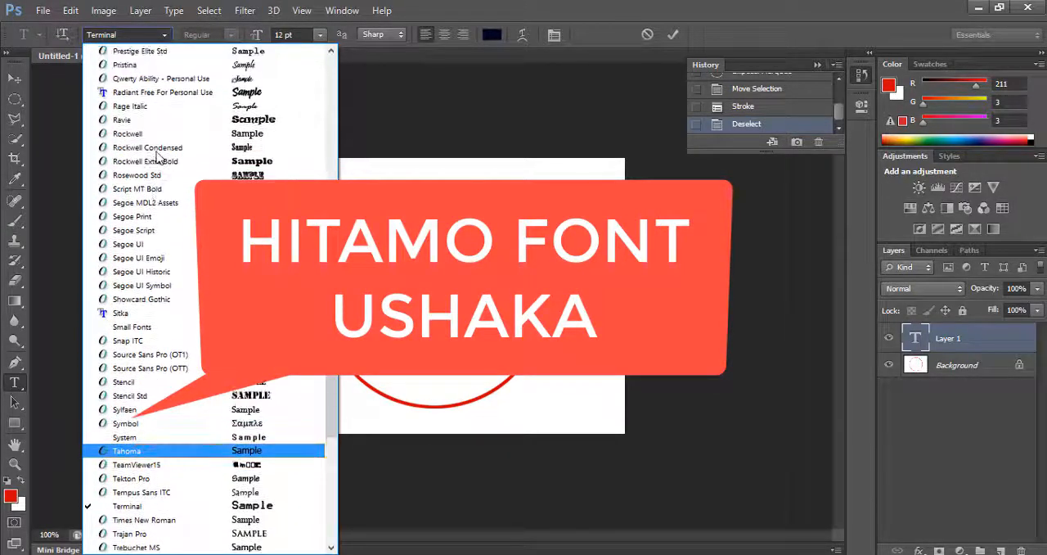
left_click(204, 93)
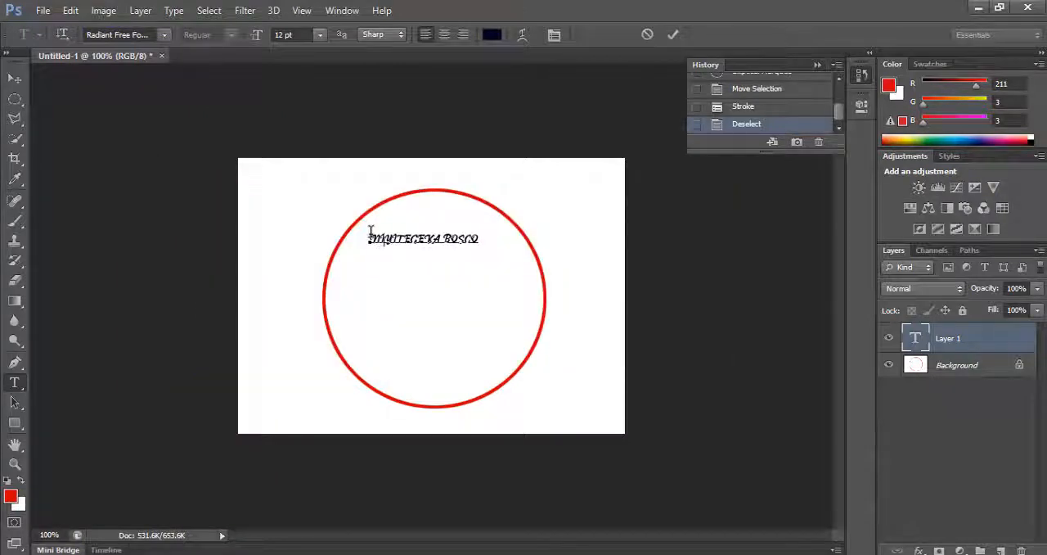
Change the whole name line's font to Oswald and enlarge the text to about 16 pt
left_click_drag(369, 237, 535, 233)
left_click(165, 34)
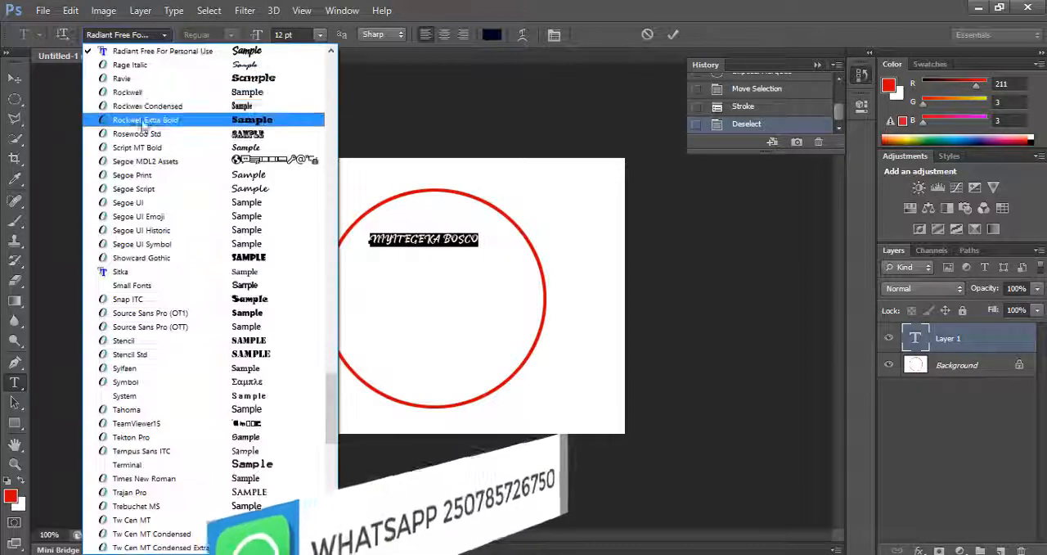
scroll(143, 122, "up", 5)
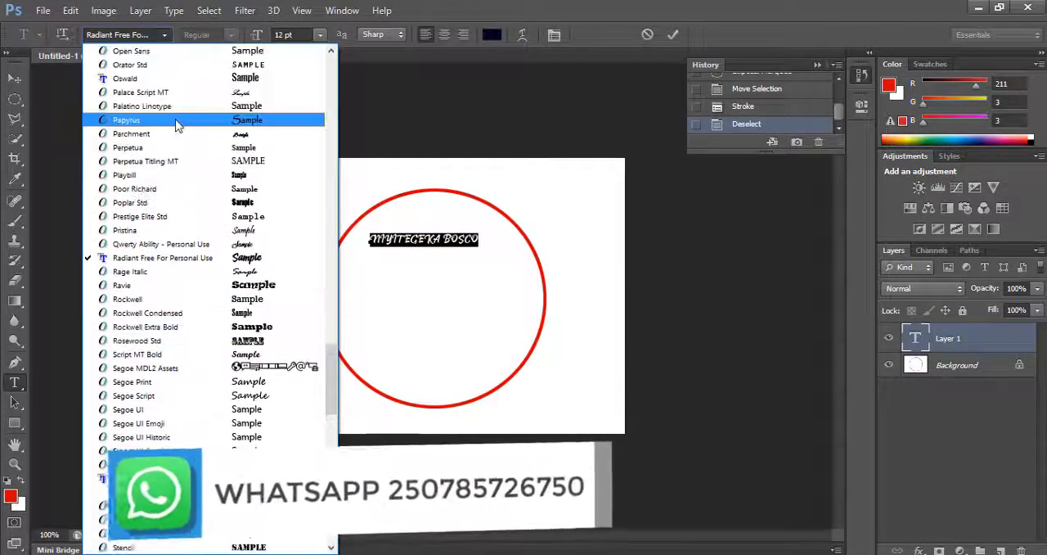
scroll(180, 118, "up", 3)
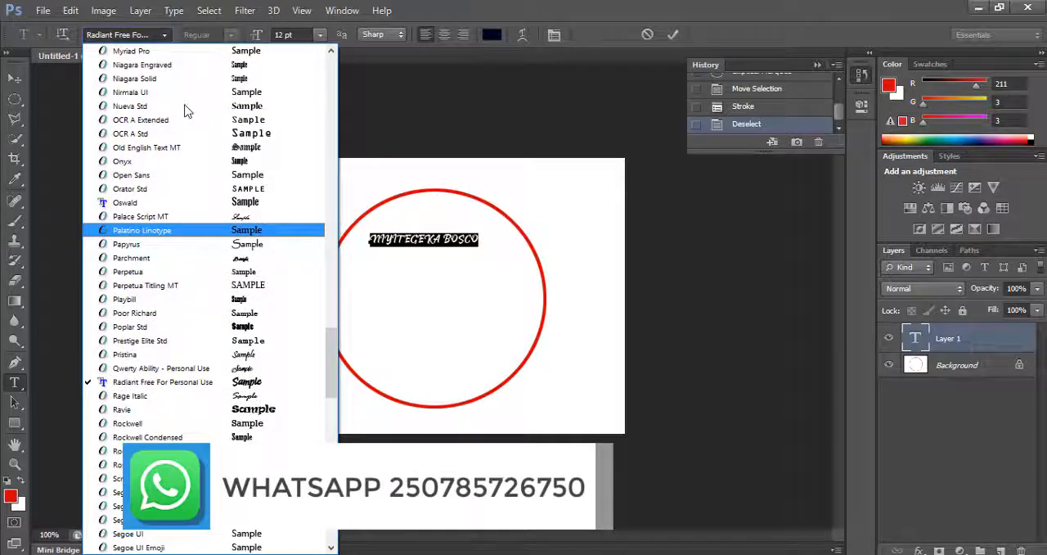
left_click(226, 202)
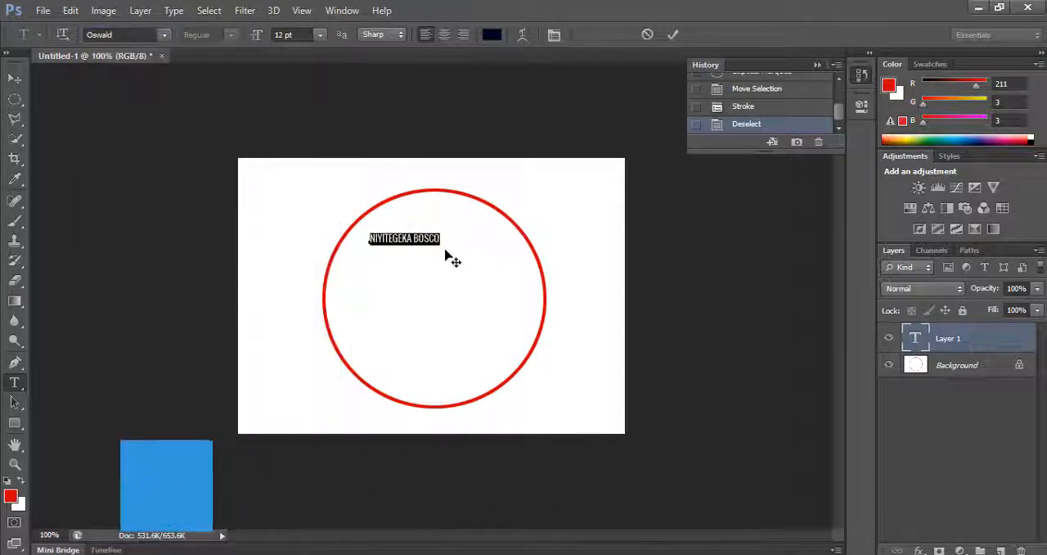
left_click_drag(440, 245, 502, 255)
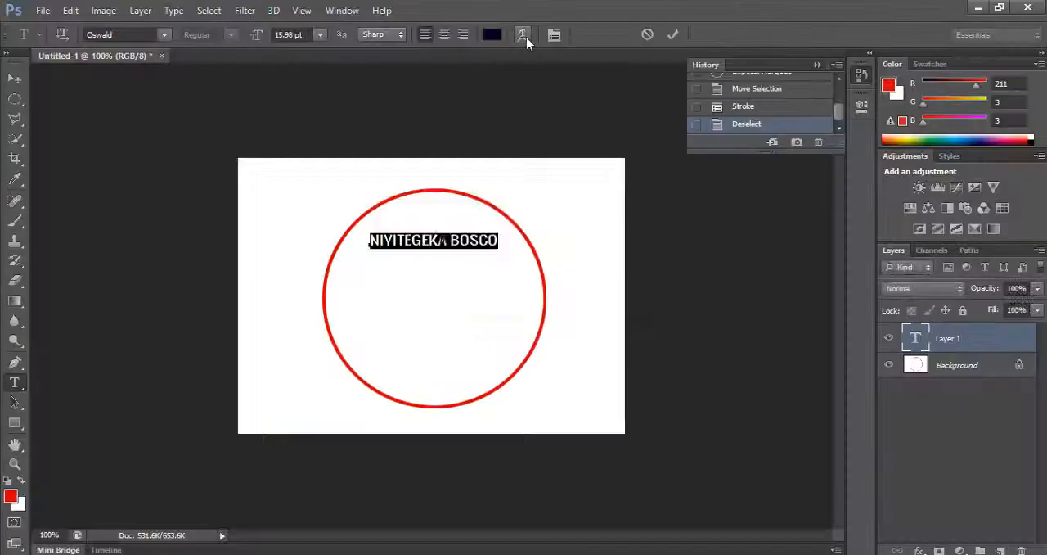
Warp the name line with the horizontal Arch style, bend +56%, horizontal distortion -15% and a slight negative vertical distortion
left_click(523, 35)
left_click(545, 154)
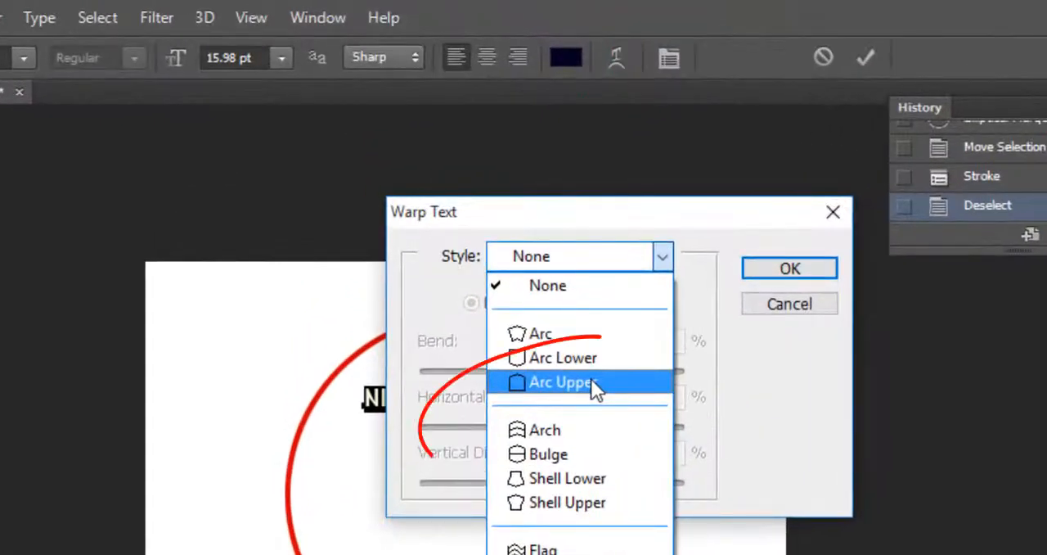
left_click(579, 426)
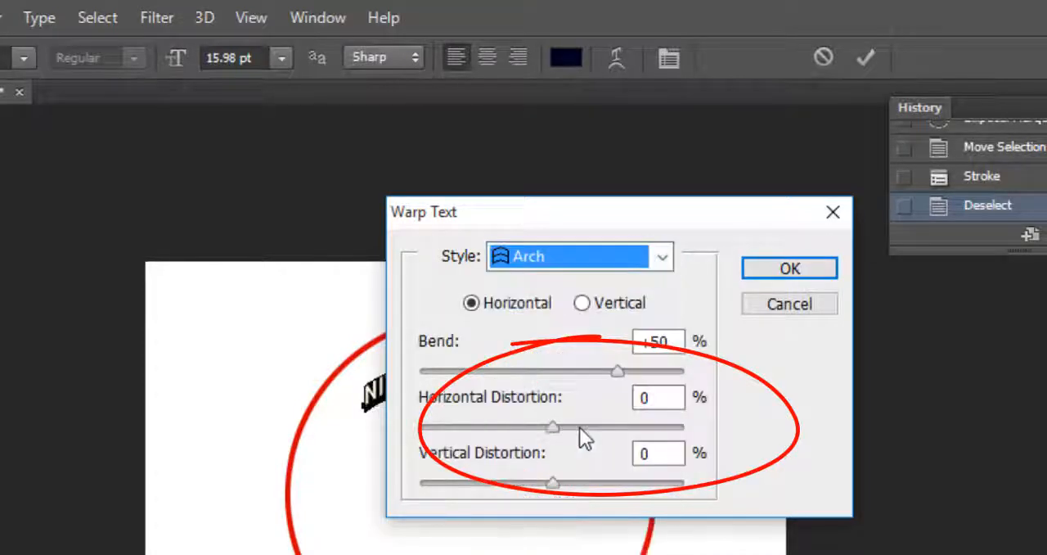
left_click_drag(533, 212, 776, 263)
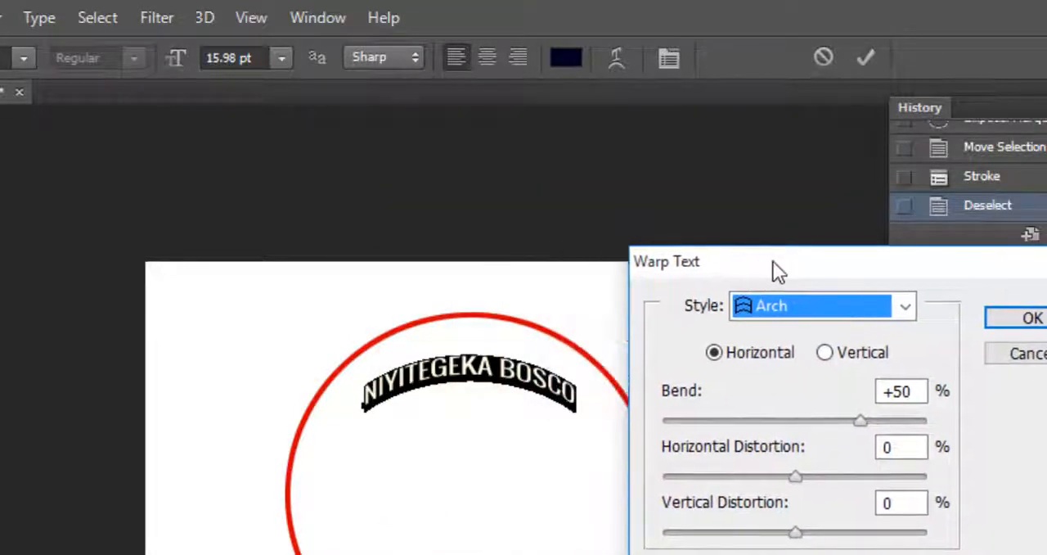
left_click_drag(794, 474, 755, 465)
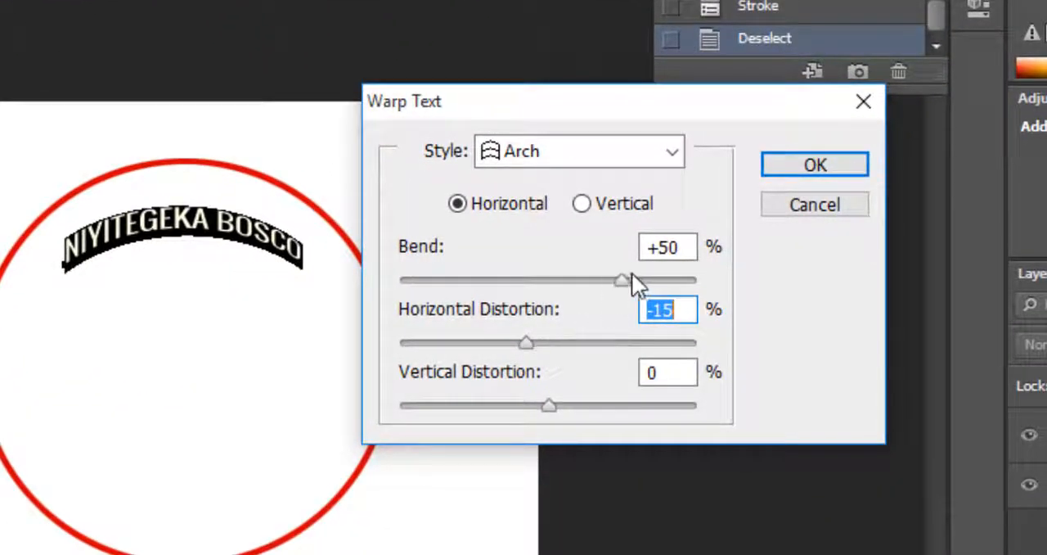
mouse_move(624, 277)
left_mouse_down()
mouse_move(645, 279)
mouse_move(630, 280)
left_mouse_up()
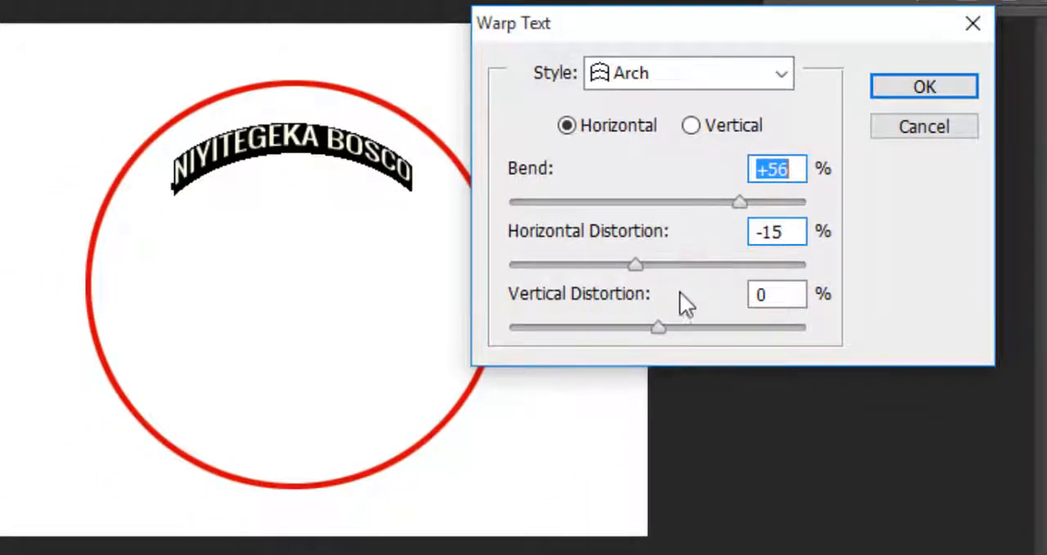
left_click_drag(661, 328, 645, 328)
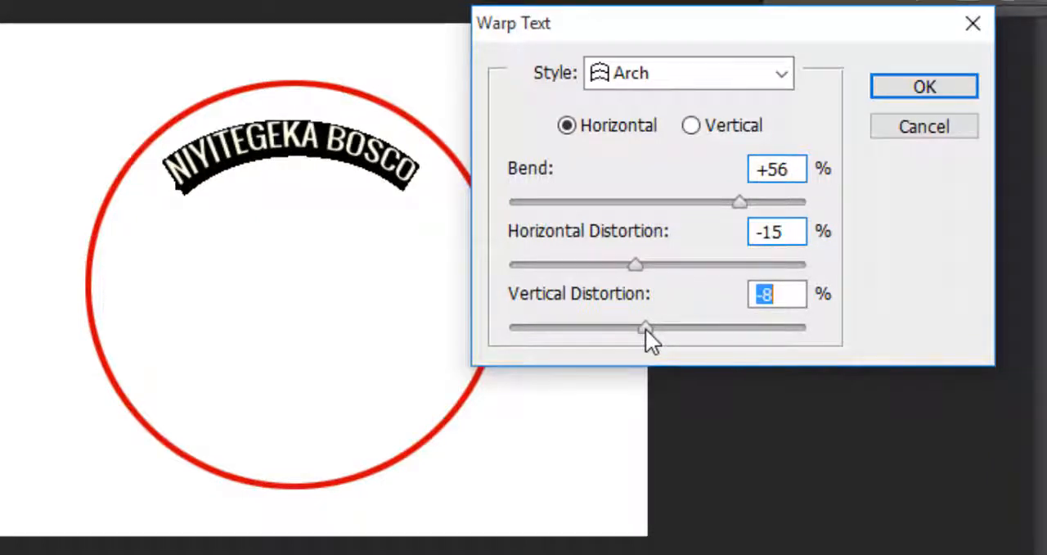
left_click_drag(645, 328, 649, 328)
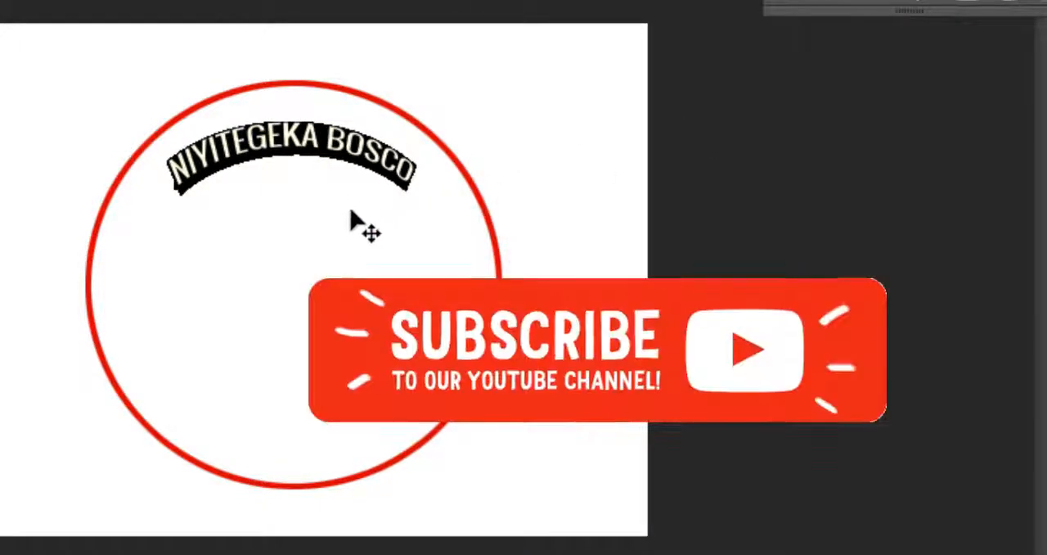
Enlarge the arched name to about 24.8 pt, centre it just under the circle's upper edge and commit the text
key("ctrl+t")
left_click_drag(417, 195, 460, 240)
key("Return")
left_click_drag(274, 225, 251, 198)
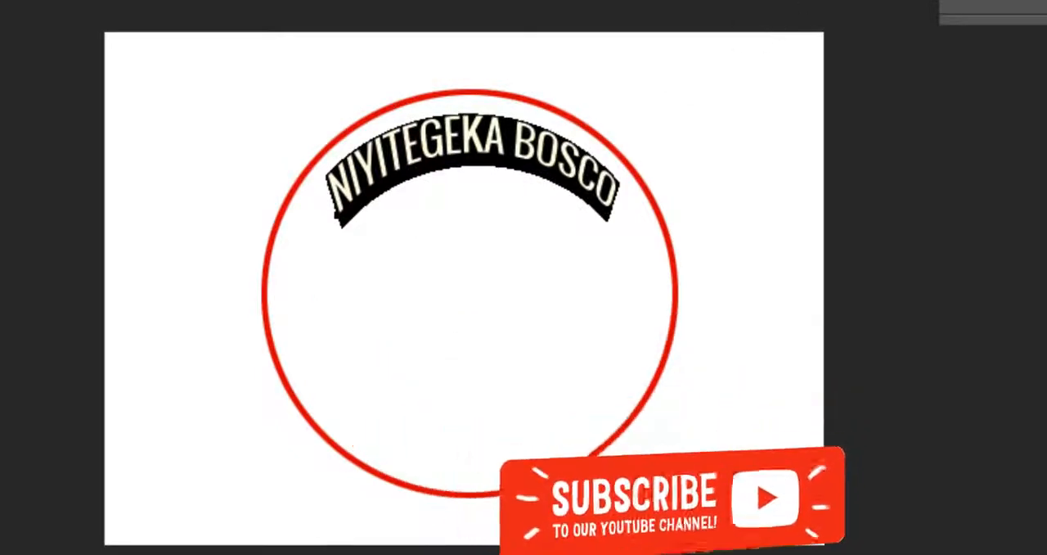
left_click(604, 94)
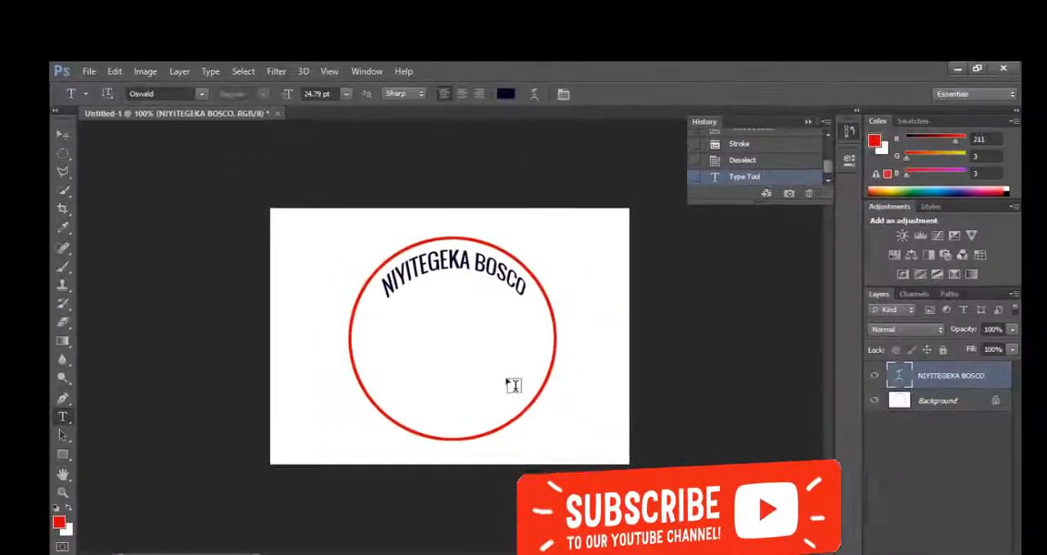
Add the text line "Graphics Company LTD" and place it centred in the lower part of the red circle
left_click(364, 370)
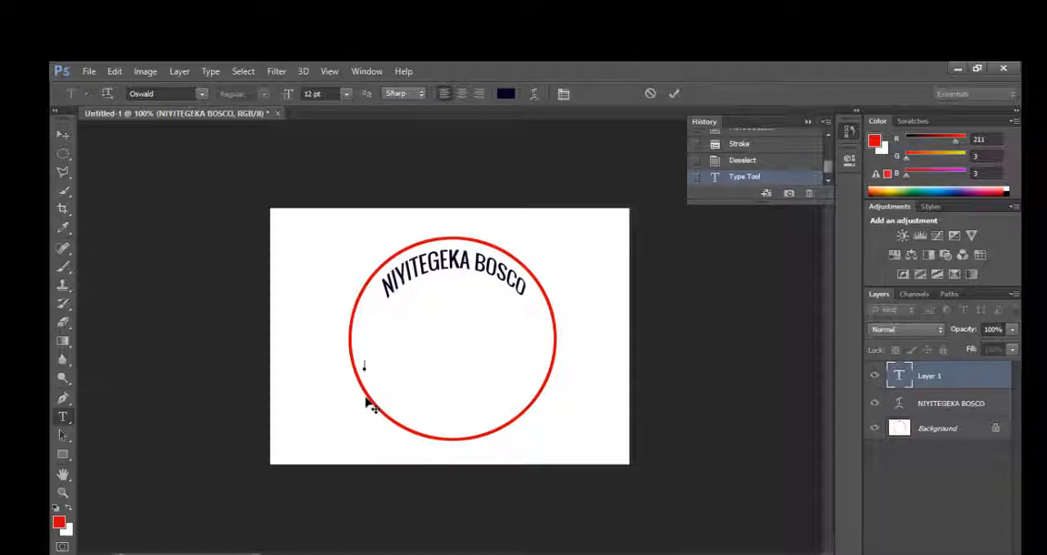
type("Company")
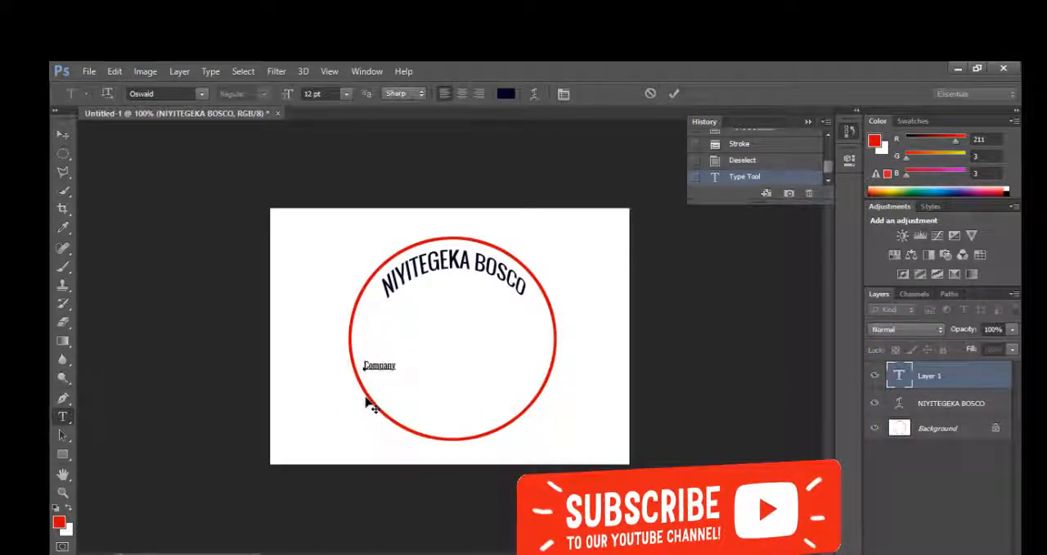
type("Gr")
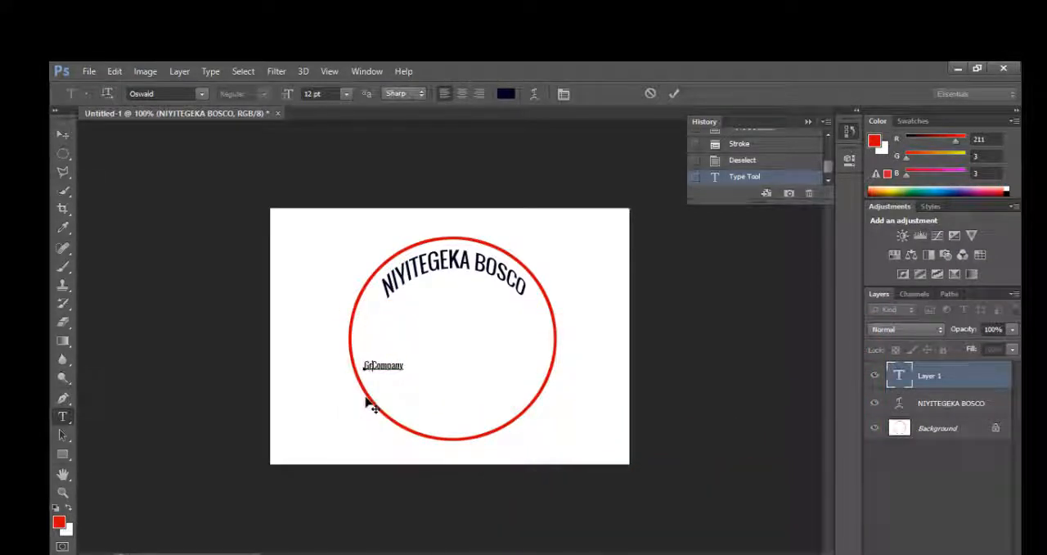
type("an")
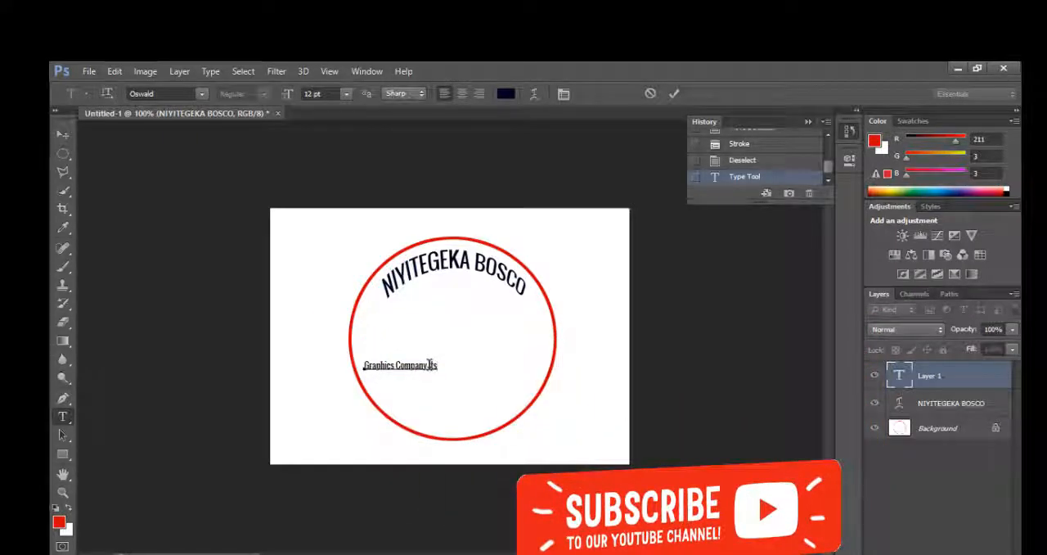
key("BackSpace")
key("BackSpace")
key("BackSpace")
key("BackSpace")
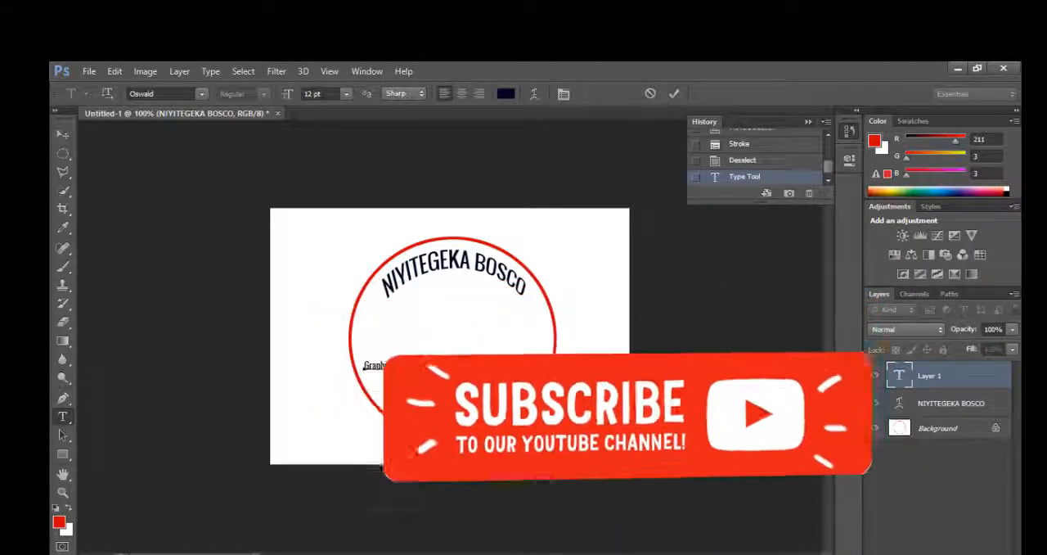
type("LTD")
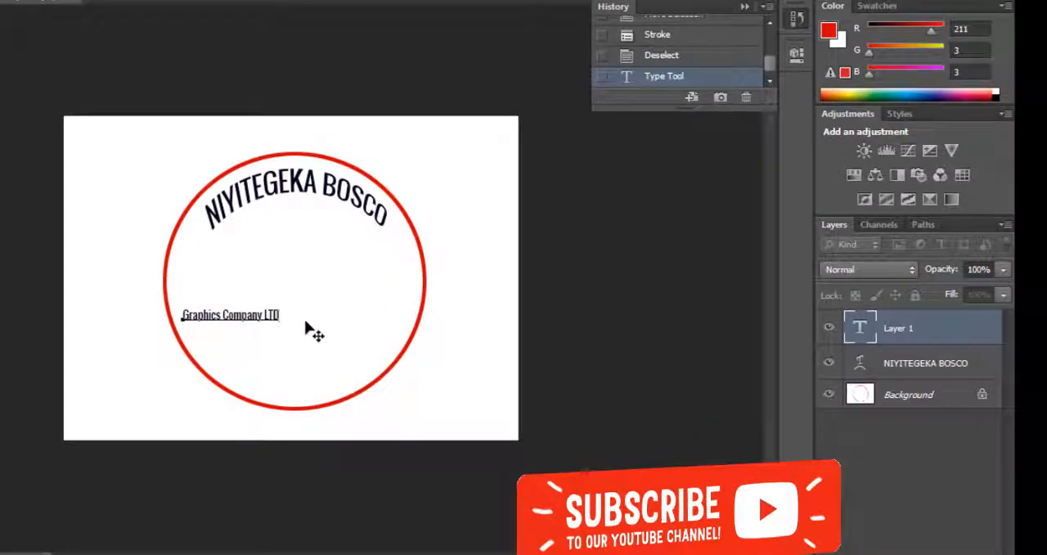
left_click_drag(265, 344, 320, 393)
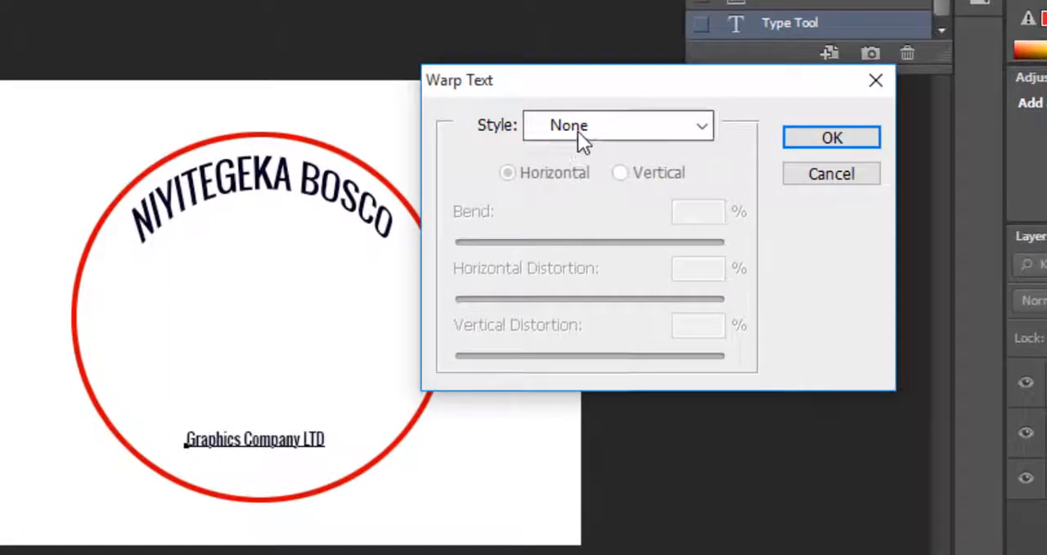
Warp the Graphics Company LTD line with the horizontal Arc style, bend -63%, horizontal distortion -7% and vertical distortion +1%
left_click(515, 153)
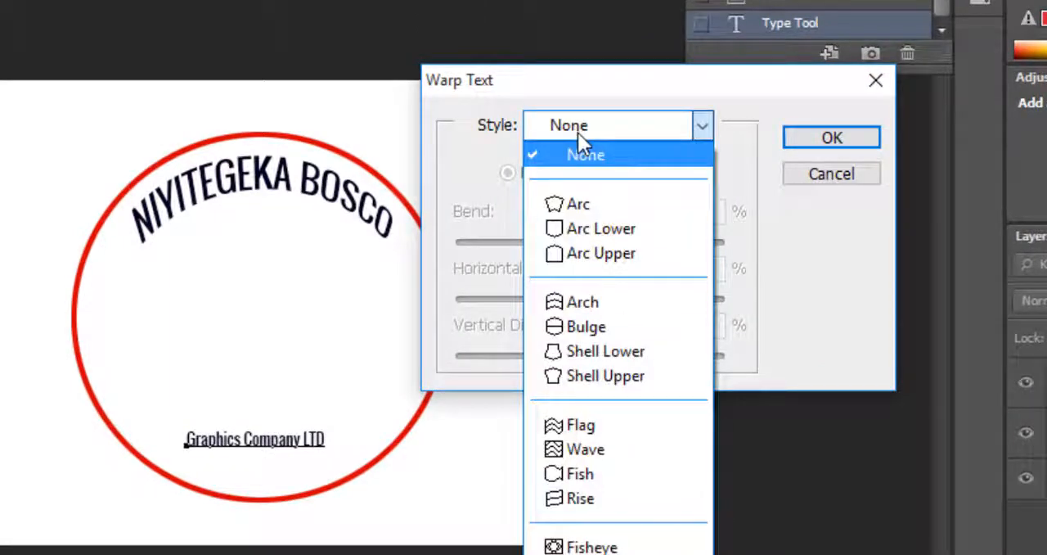
left_click(572, 203)
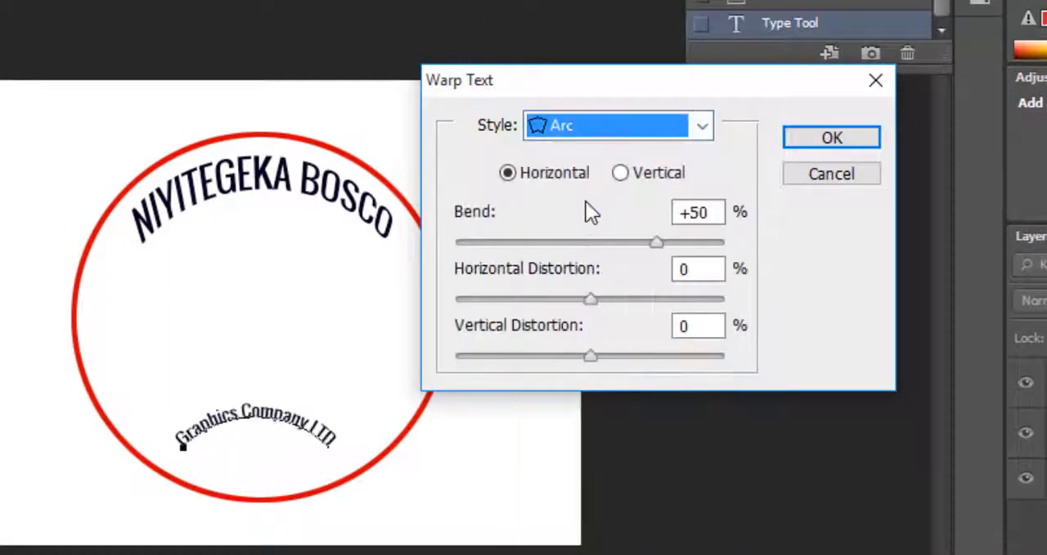
left_click_drag(659, 242, 506, 228)
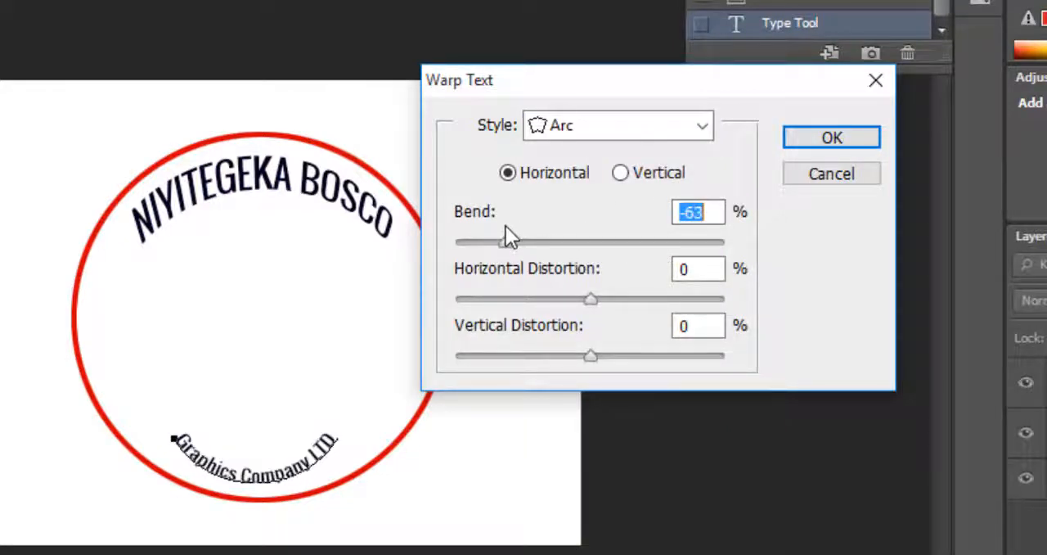
mouse_move(595, 299)
left_mouse_down()
mouse_move(608, 302)
mouse_move(580, 295)
left_mouse_up()
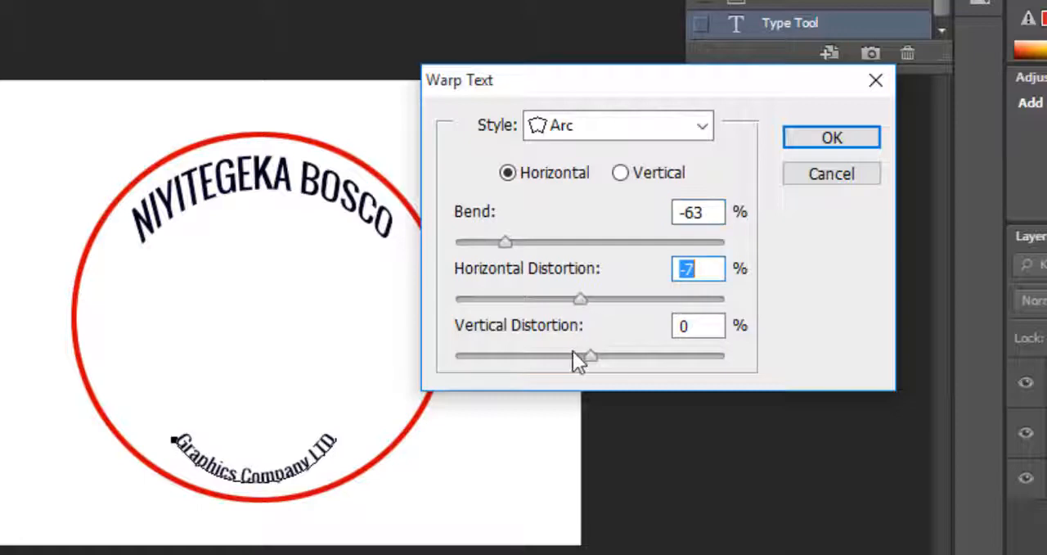
mouse_move(589, 358)
left_mouse_down()
mouse_move(576, 353)
mouse_move(588, 354)
left_mouse_up()
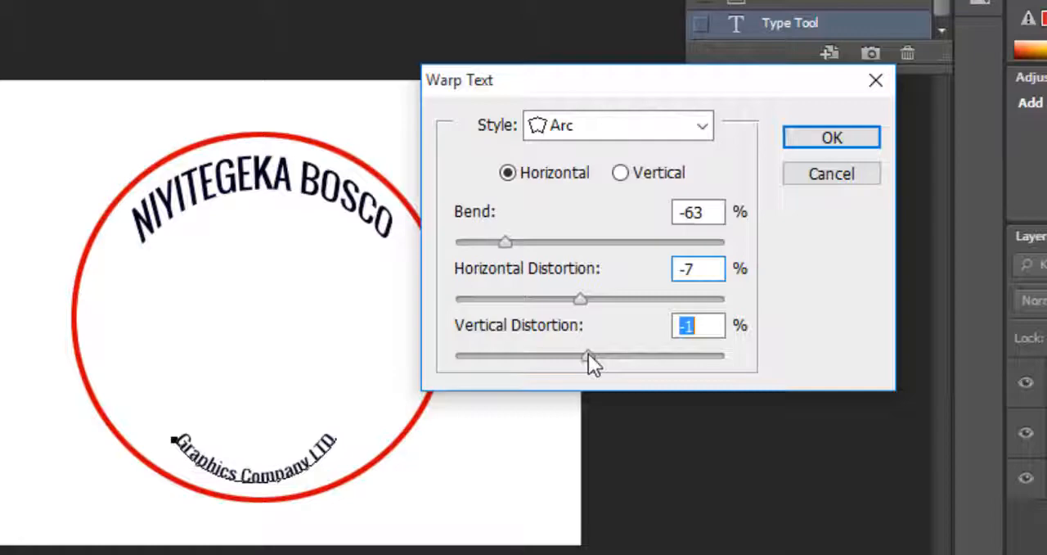
left_click_drag(588, 355, 592, 355)
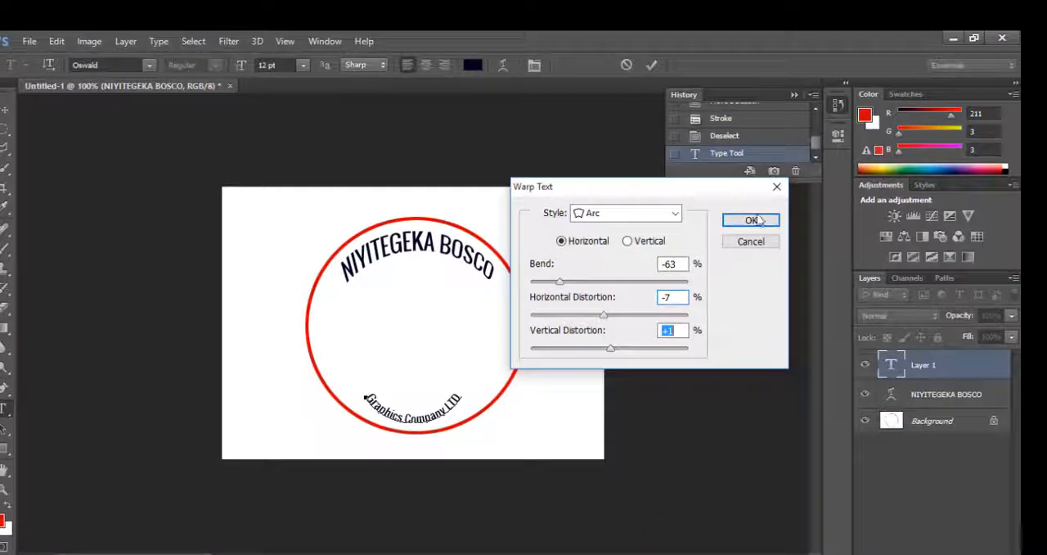
left_click(750, 220)
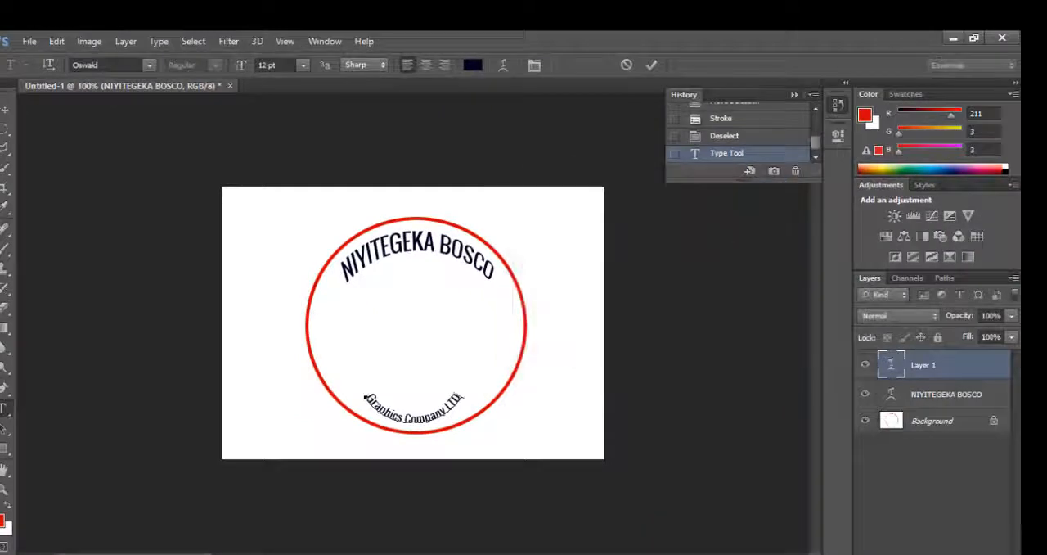
Resize the curved Graphics Company LTD line to about 18.35 pt so it spans the lower part of the circle
key("ctrl")
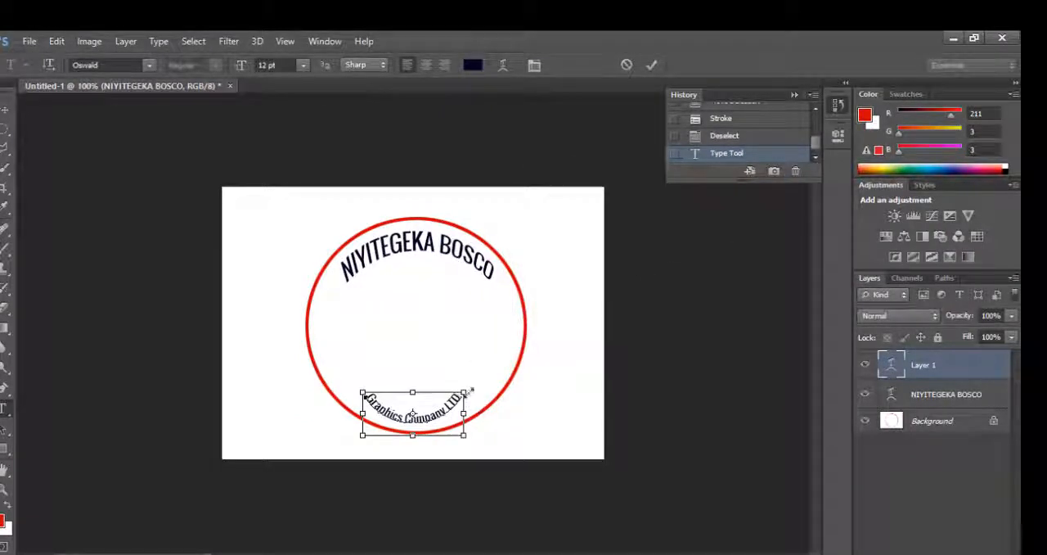
left_click_drag(468, 390, 524, 342)
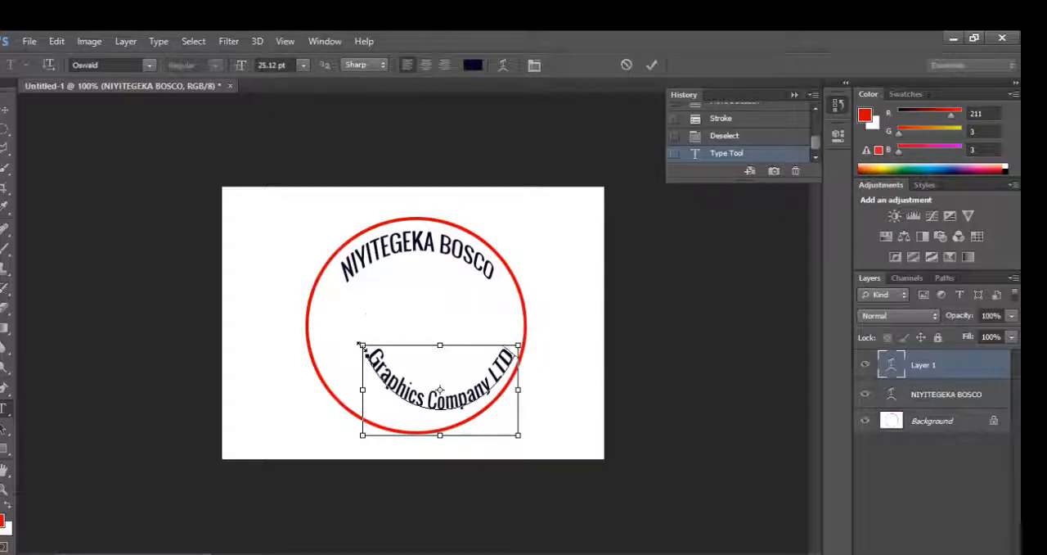
left_click_drag(361, 344, 326, 369)
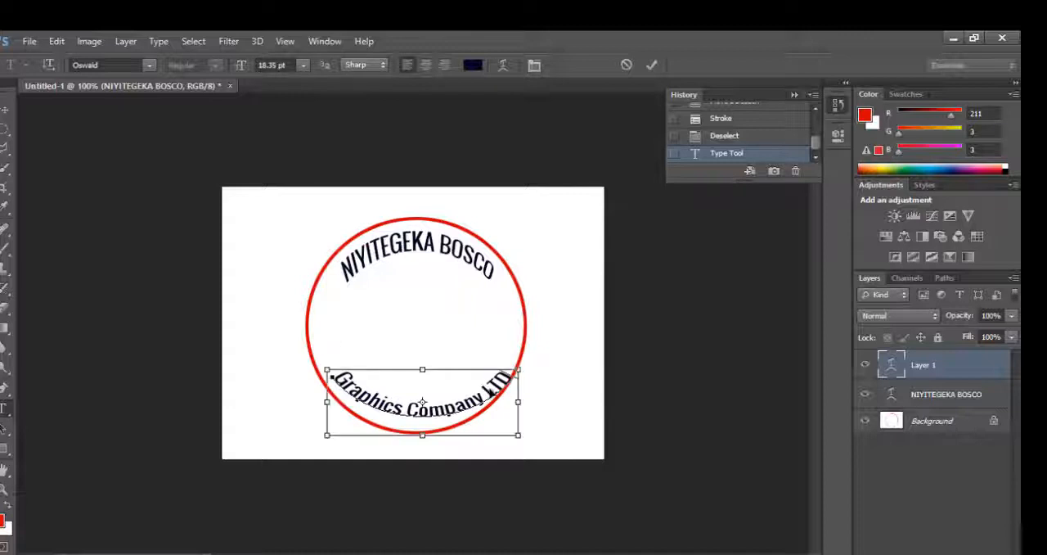
Skew both ends of the Graphics Company LTD line upward, shift it slightly down toward the circle's lower edge and commit the text
left_click_drag(518, 402, 517, 390)
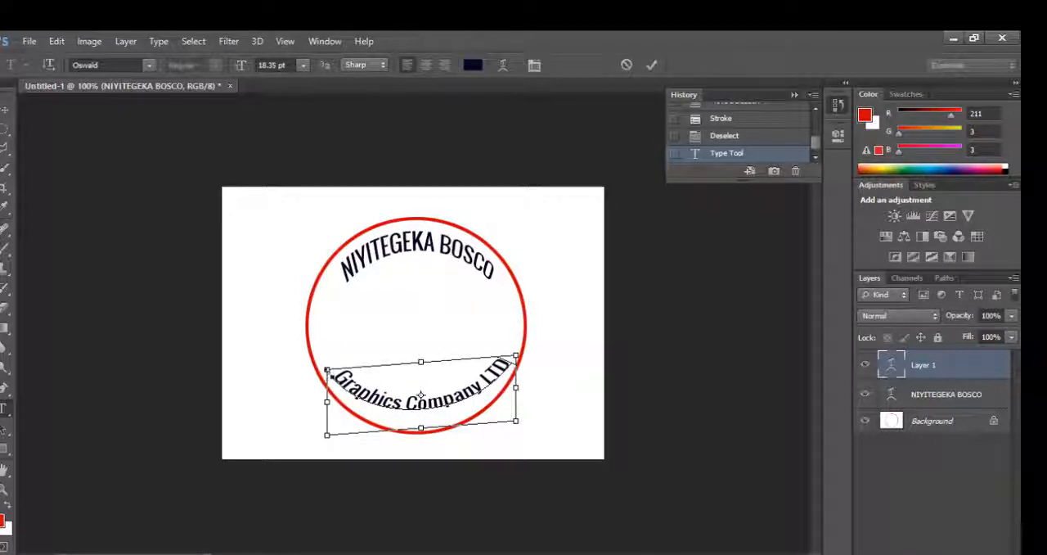
left_click_drag(327, 396, 328, 386)
key("Return")
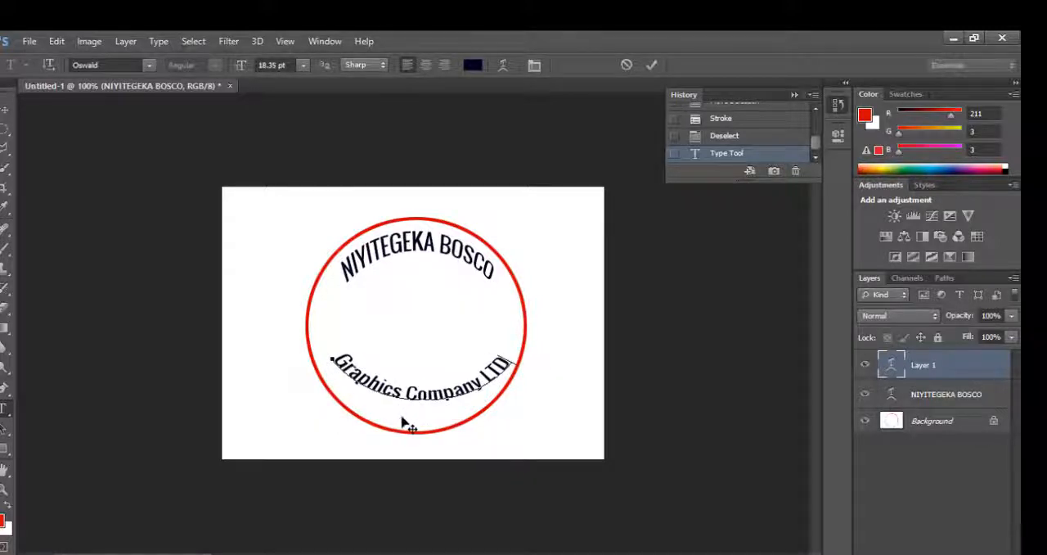
left_click_drag(402, 416, 400, 429)
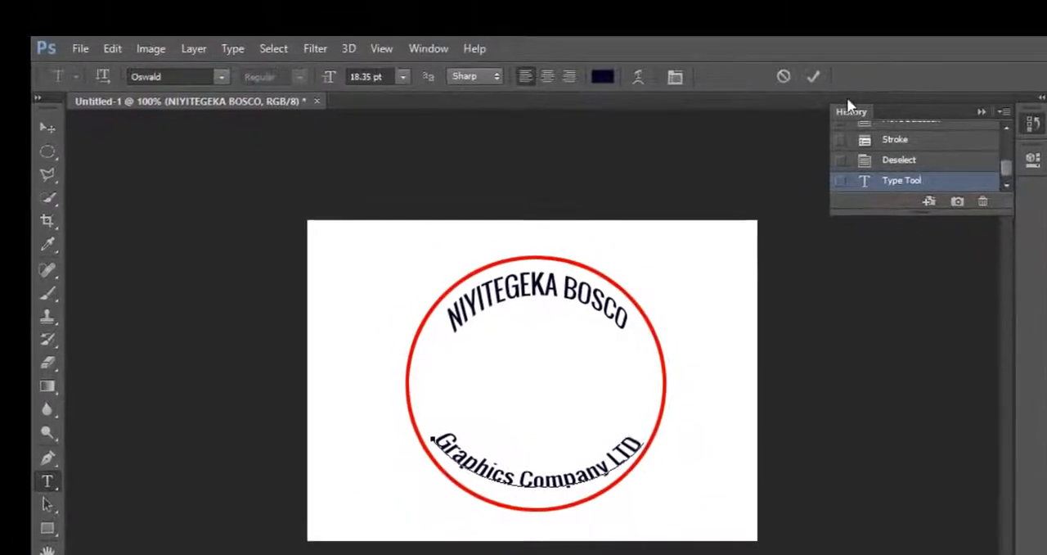
left_click(812, 76)
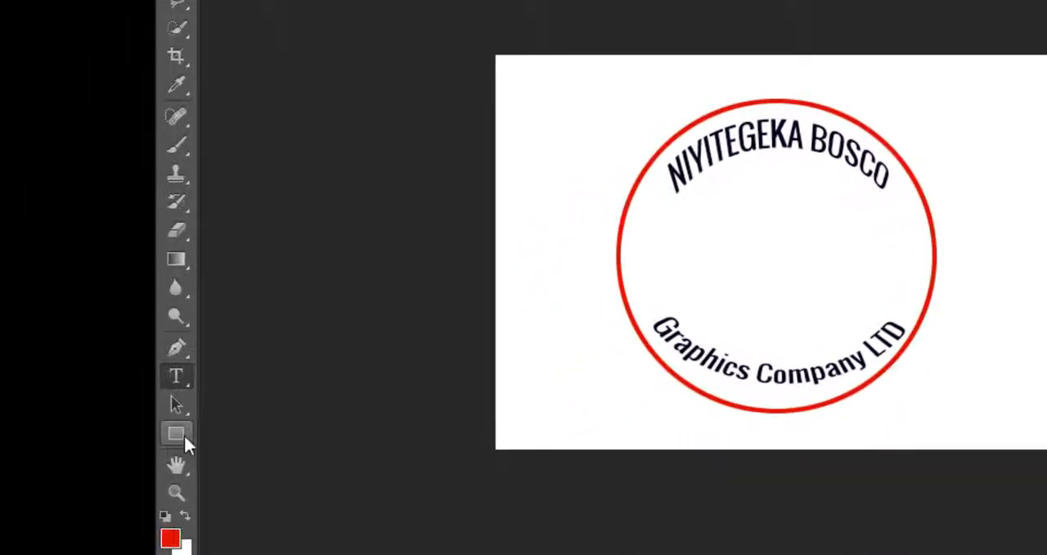
Draw a light bulb custom shape about 81 px wide and 129 px high in the middle of the red circle
left_click(184, 439)
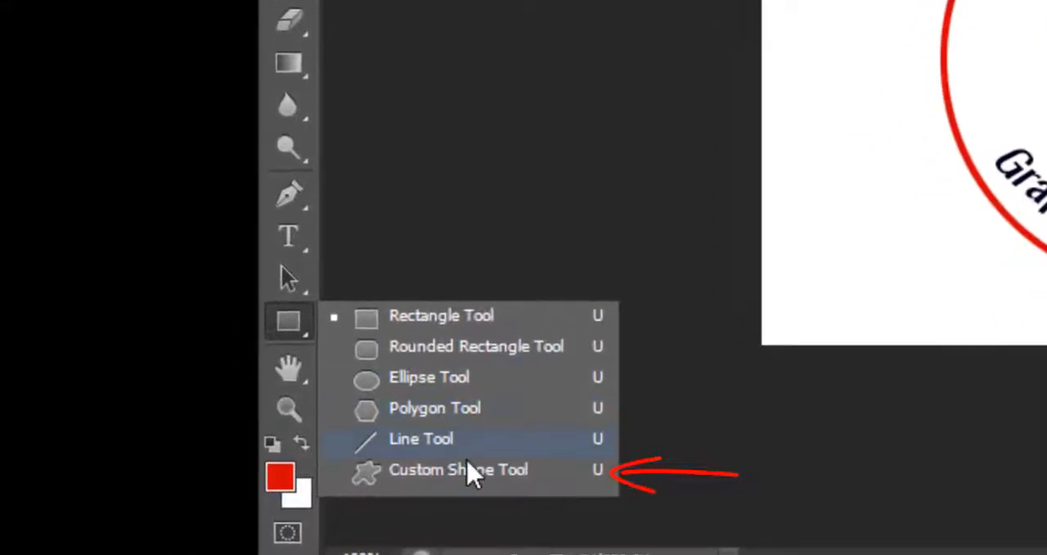
left_click(500, 486)
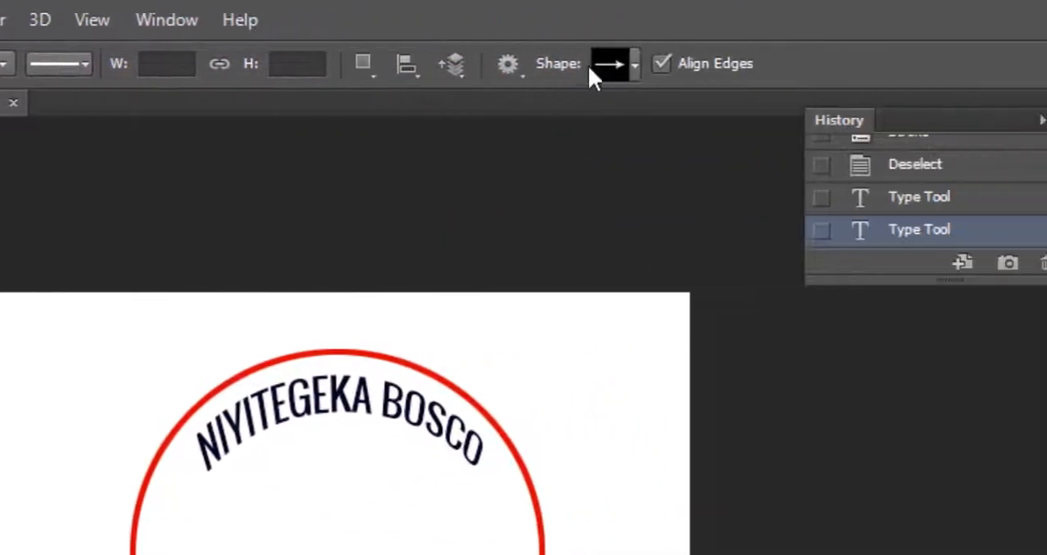
left_click(948, 65)
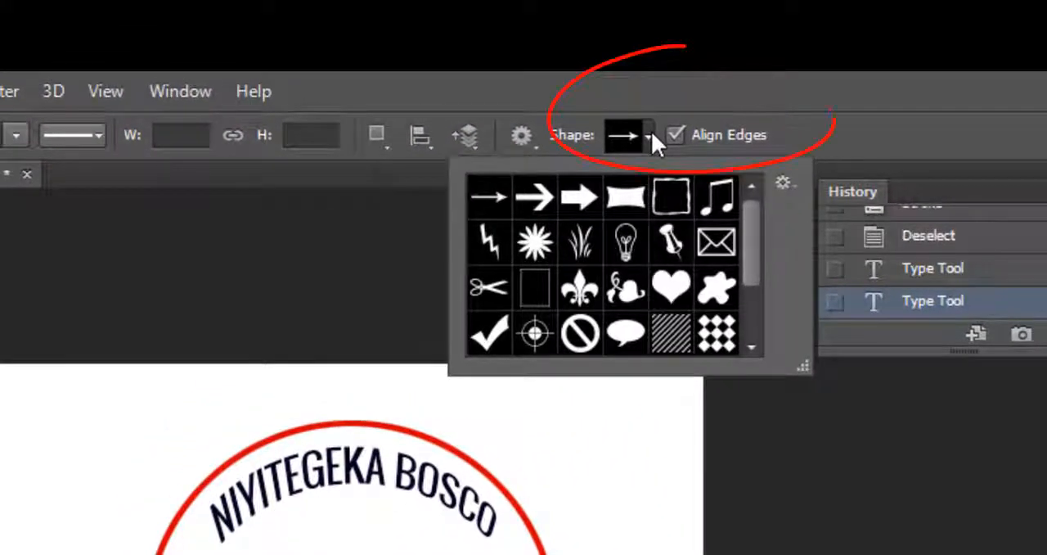
left_click(628, 242)
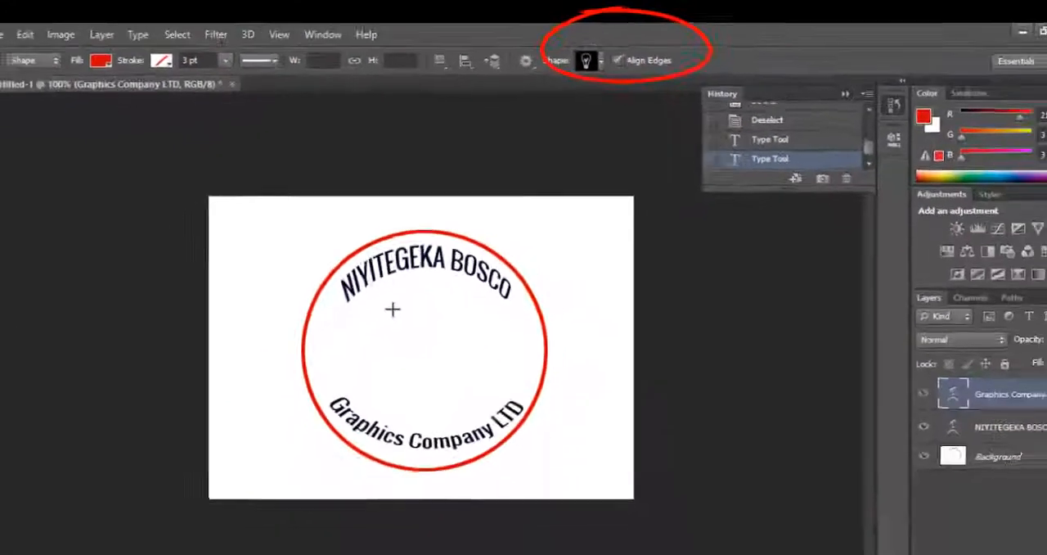
left_click_drag(409, 270, 468, 363)
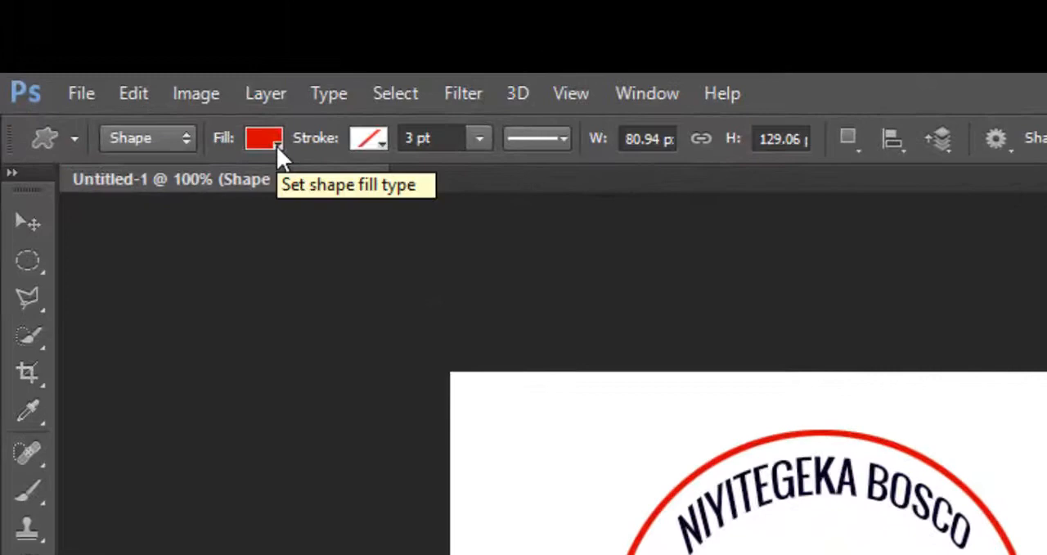
Change the light bulb shape's fill to dark grey
left_click(155, 52)
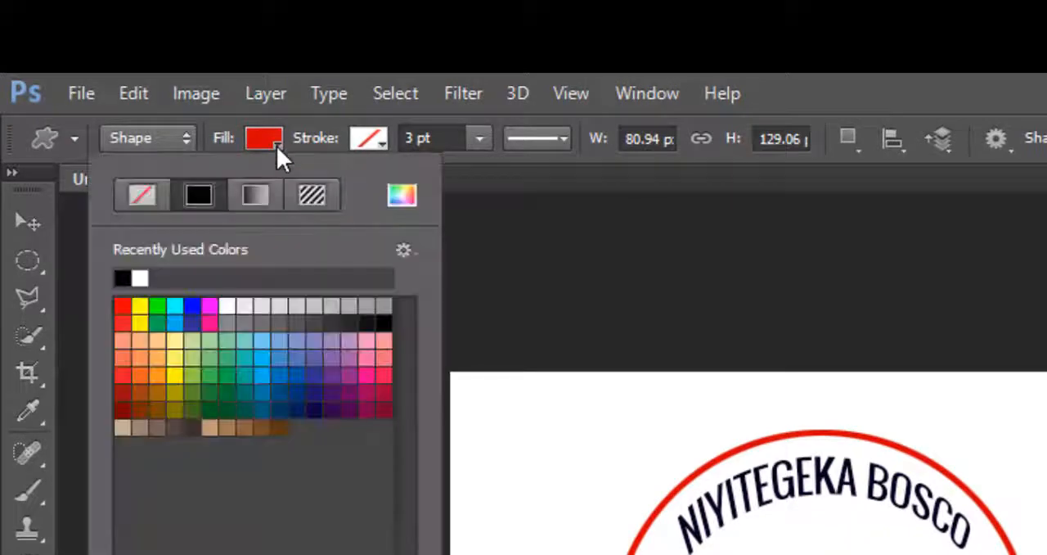
left_click(312, 323)
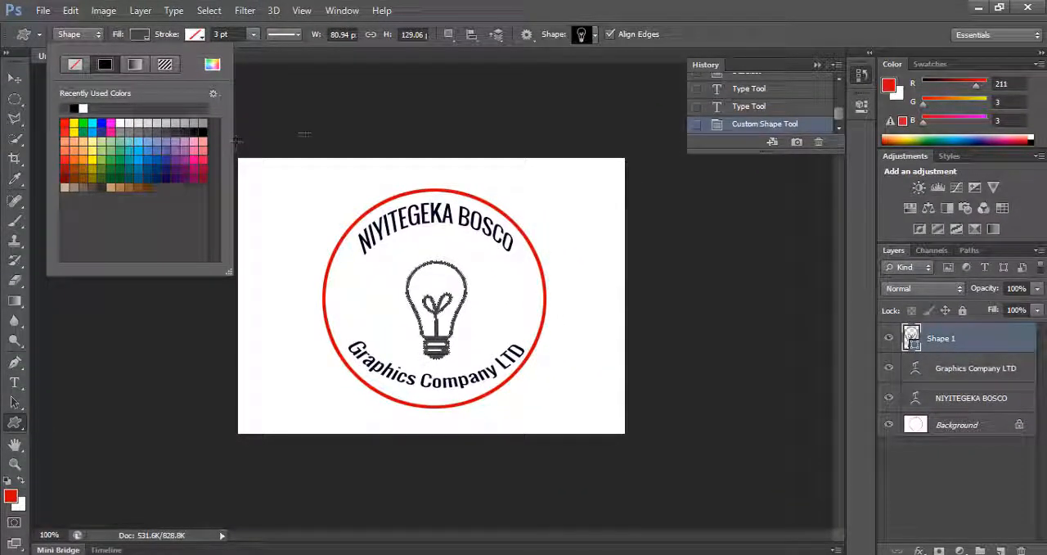
left_click(701, 20)
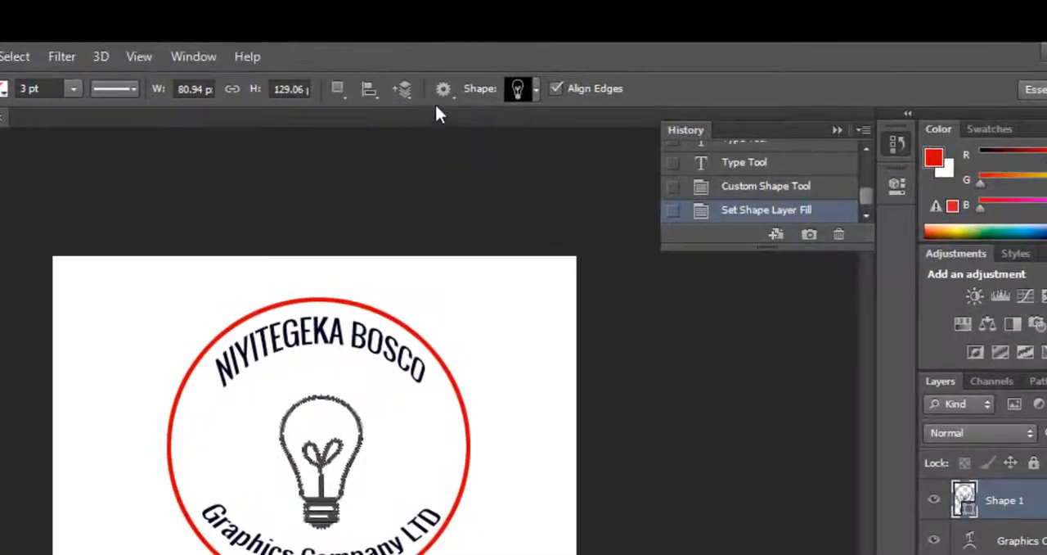
Browse the available custom shapes and load the complete All set into the shape picker
left_click(535, 88)
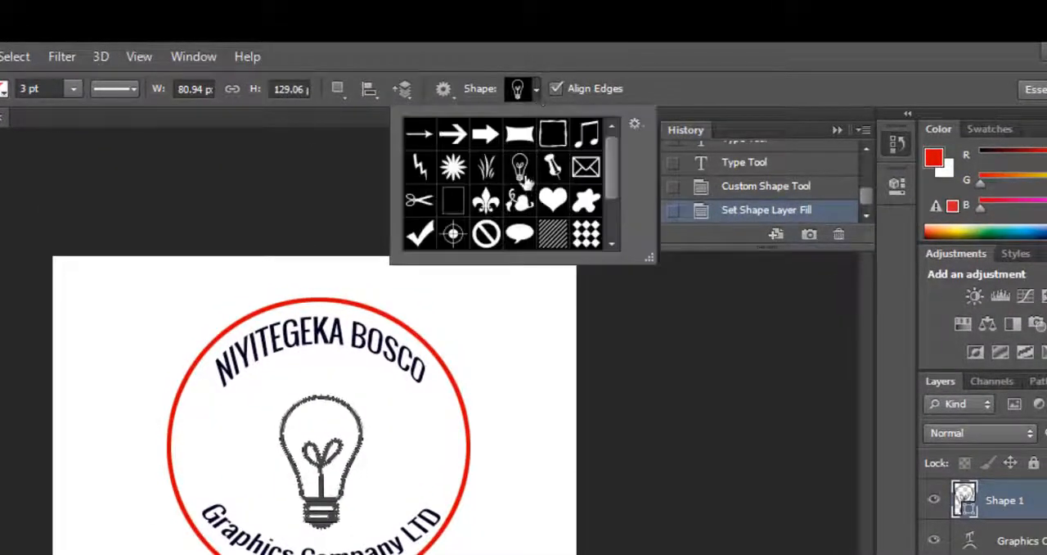
scroll(538, 206, "down", 2)
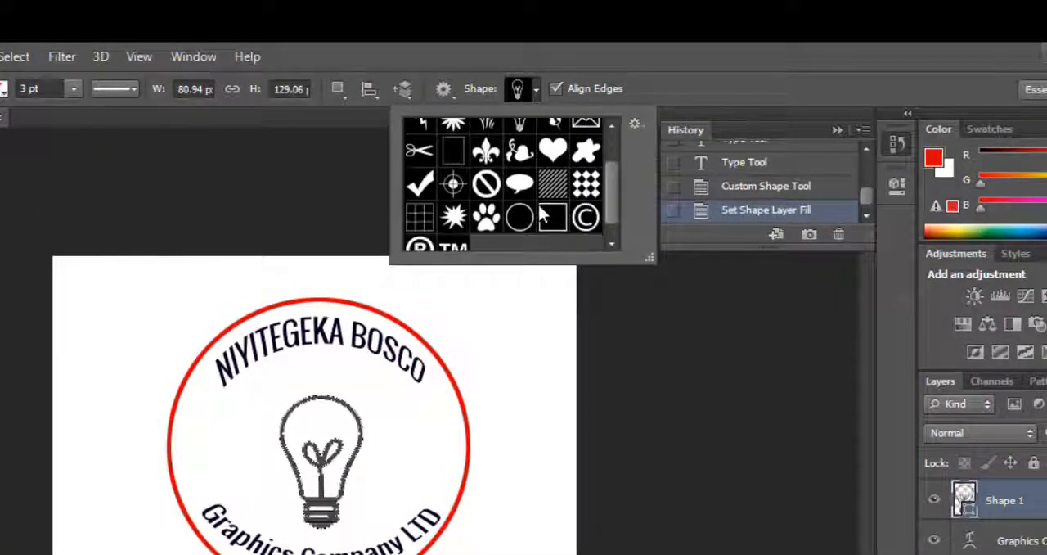
scroll(538, 204, "up", 1)
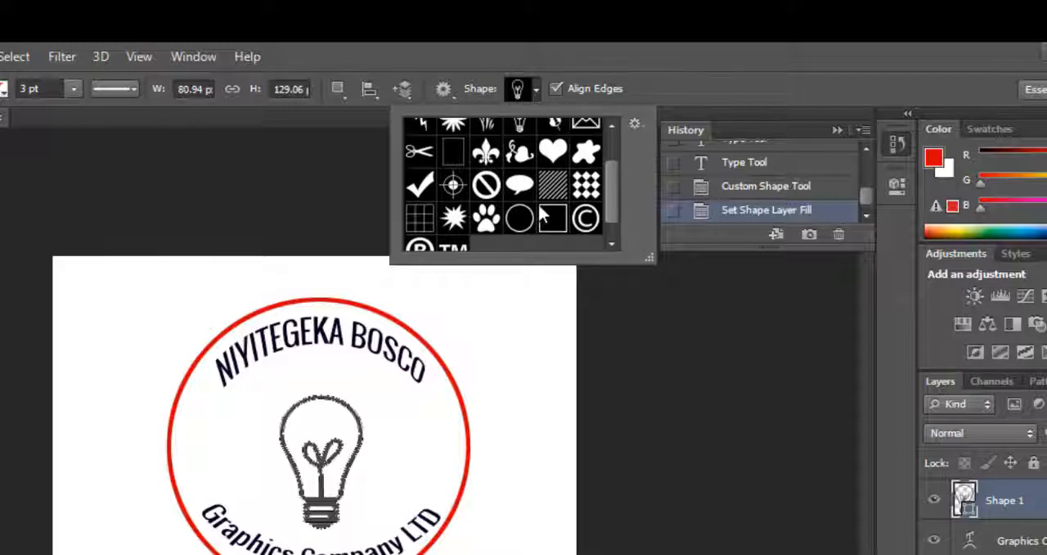
scroll(538, 205, "up", 3)
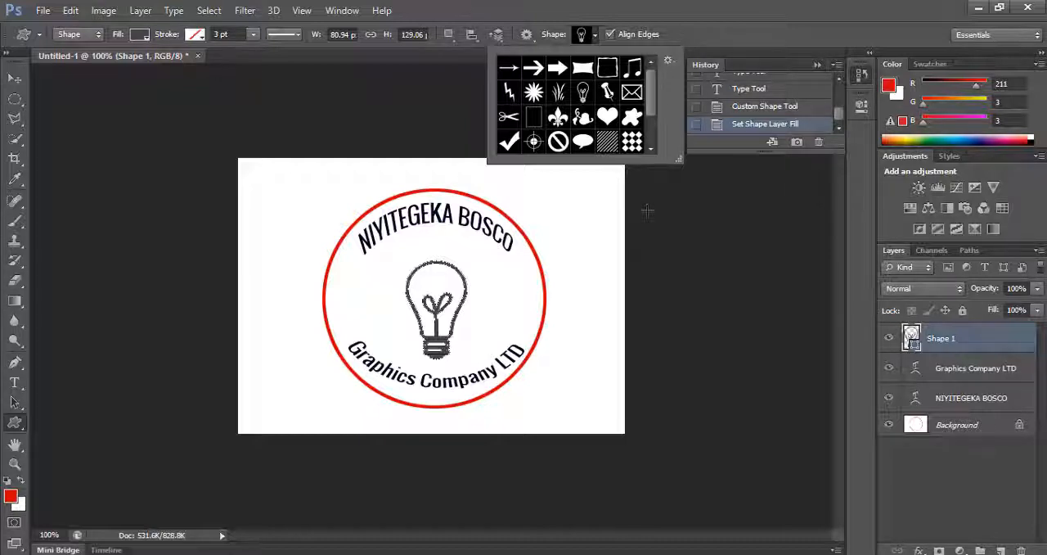
scroll(601, 148, "down", 3)
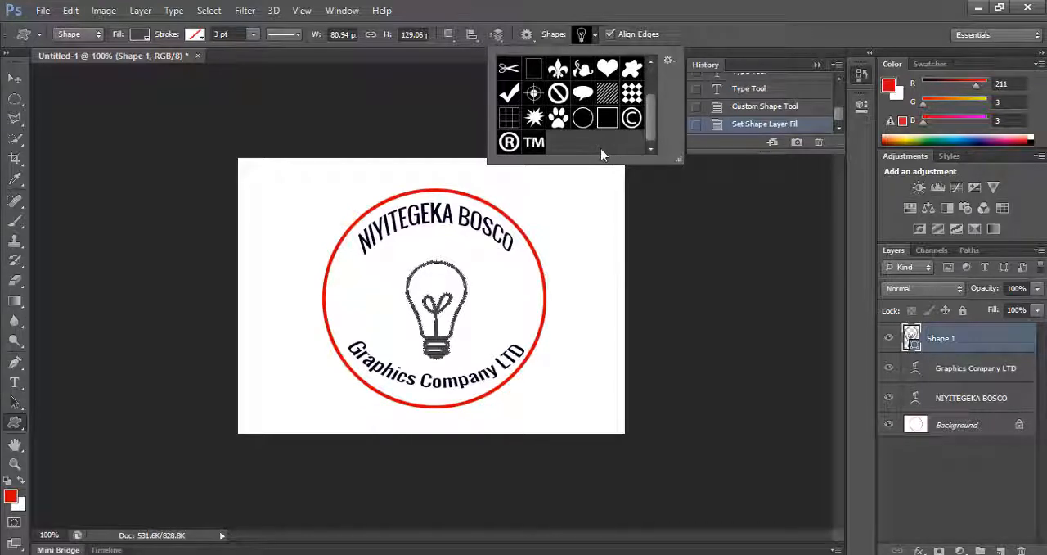
scroll(600, 148, "up", 2)
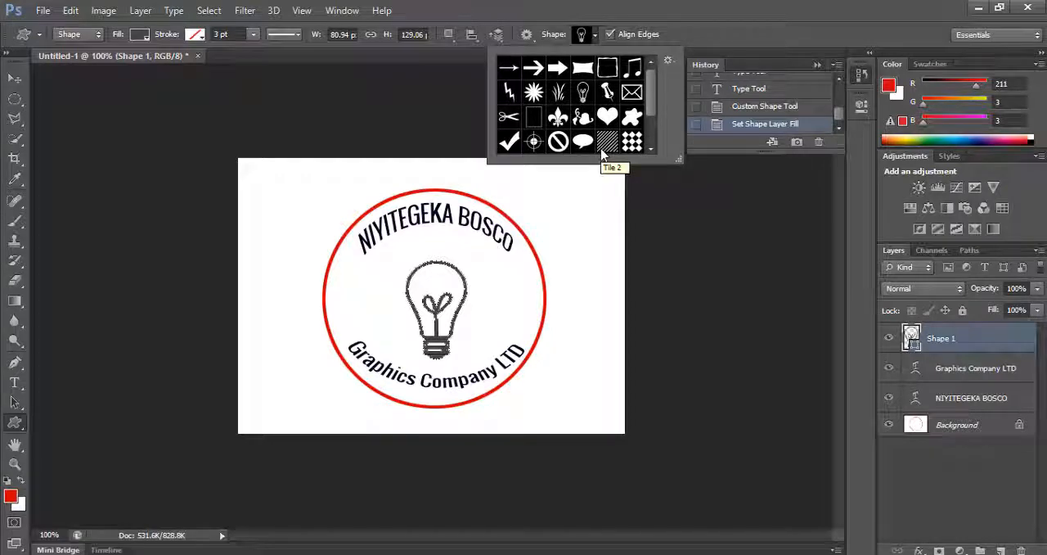
scroll(602, 154, "down", 1)
left_click(669, 61)
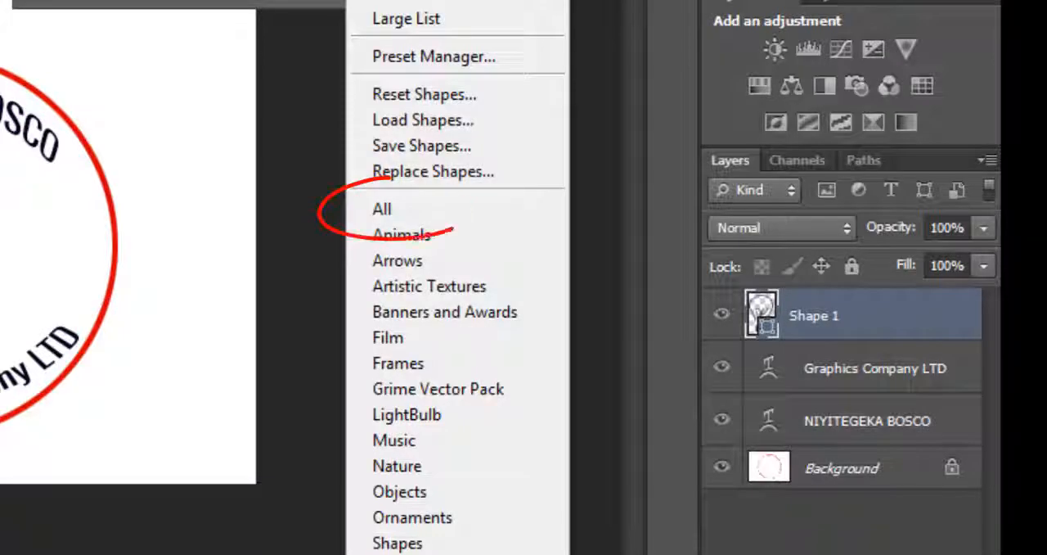
left_click(394, 211)
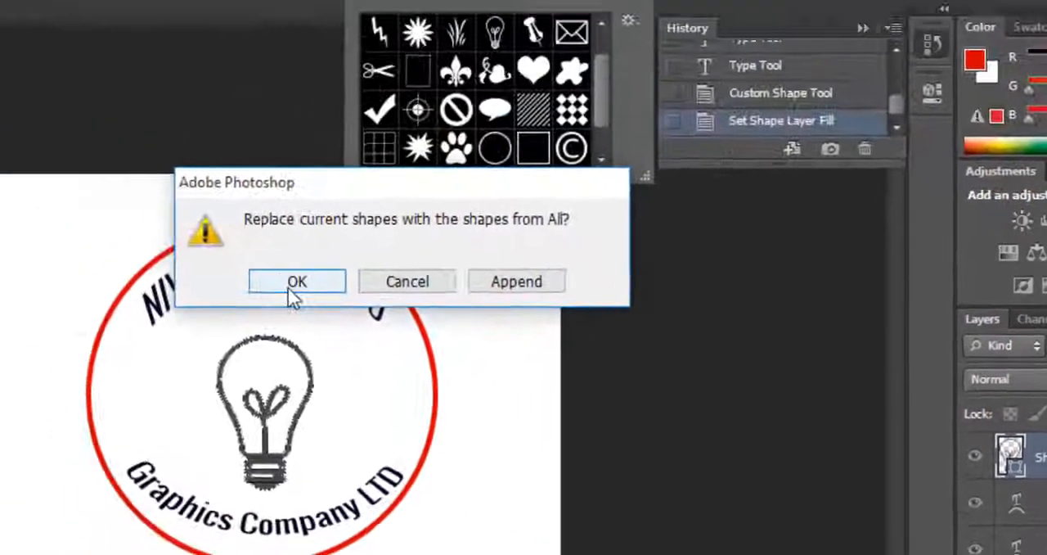
left_click(82, 163)
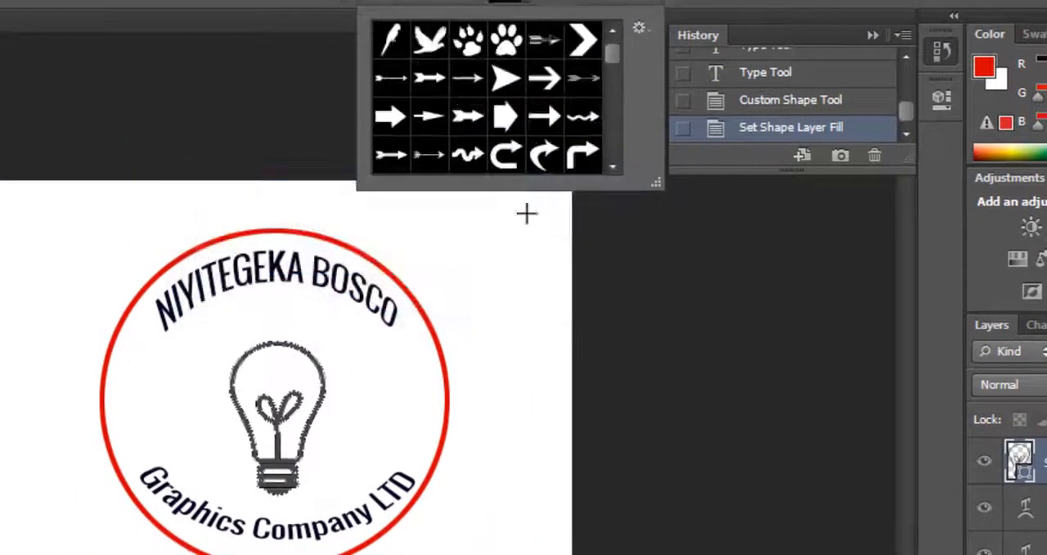
Draw a dotted cross-shaped ornament about 37 by 32 px between the light bulb and the circle's left edge
left_click_drag(609, 59, 613, 107)
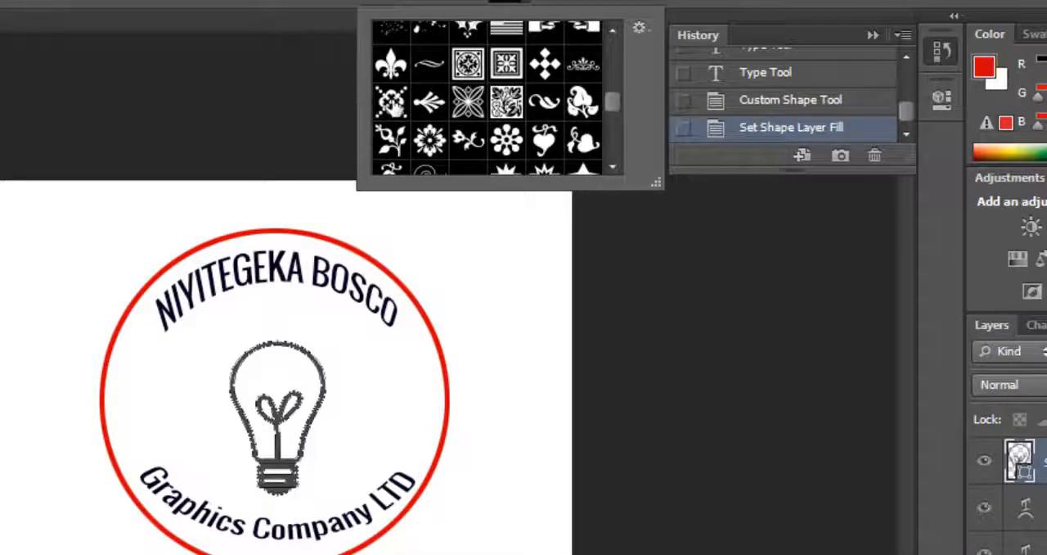
left_click(391, 101)
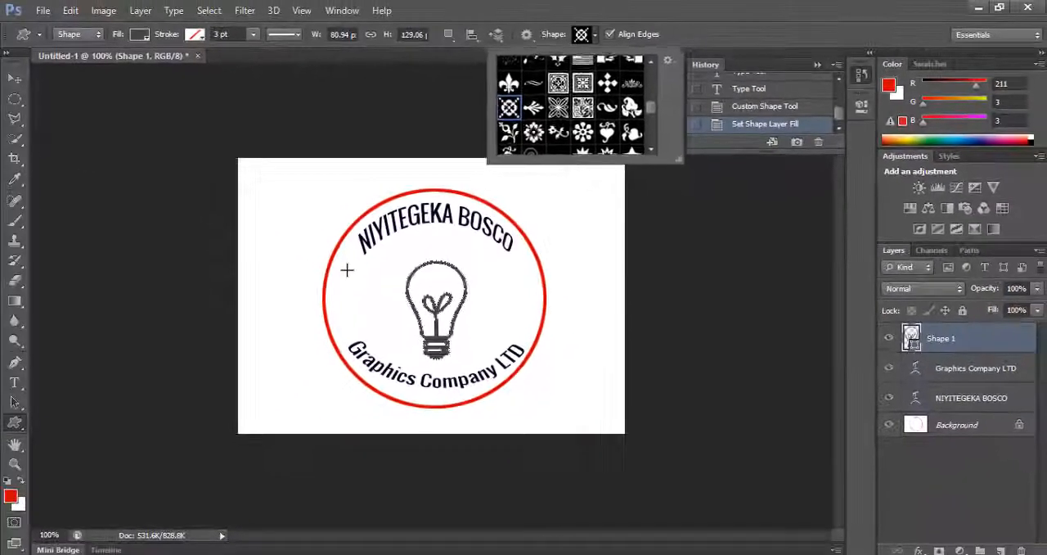
left_click_drag(246, 314, 279, 350)
left_click_drag(375, 299, 375, 292)
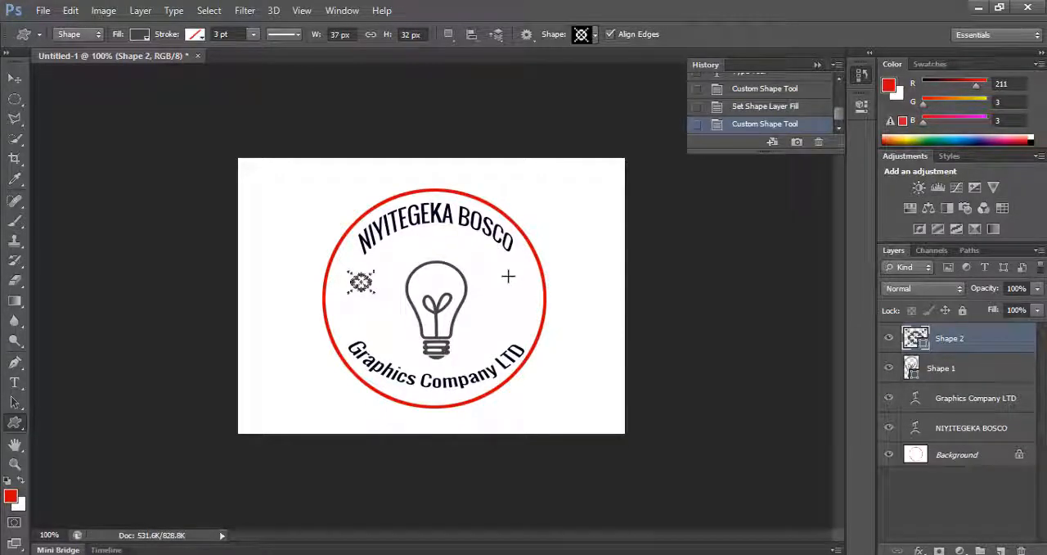
Draw a matching ornament about 30 by 36 px on the light bulb's right side and shift it slightly left
left_click_drag(508, 276, 532, 301)
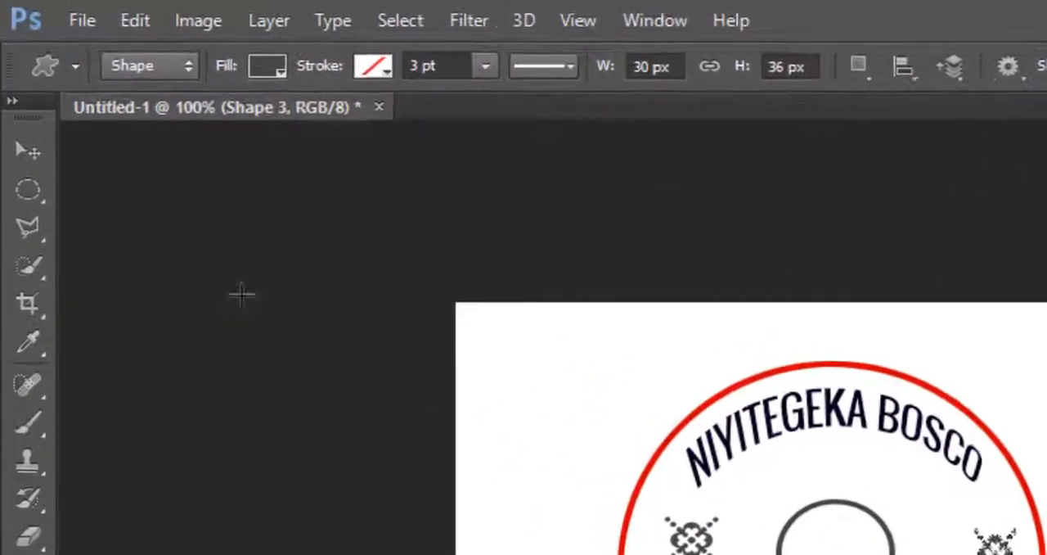
left_click(26, 152)
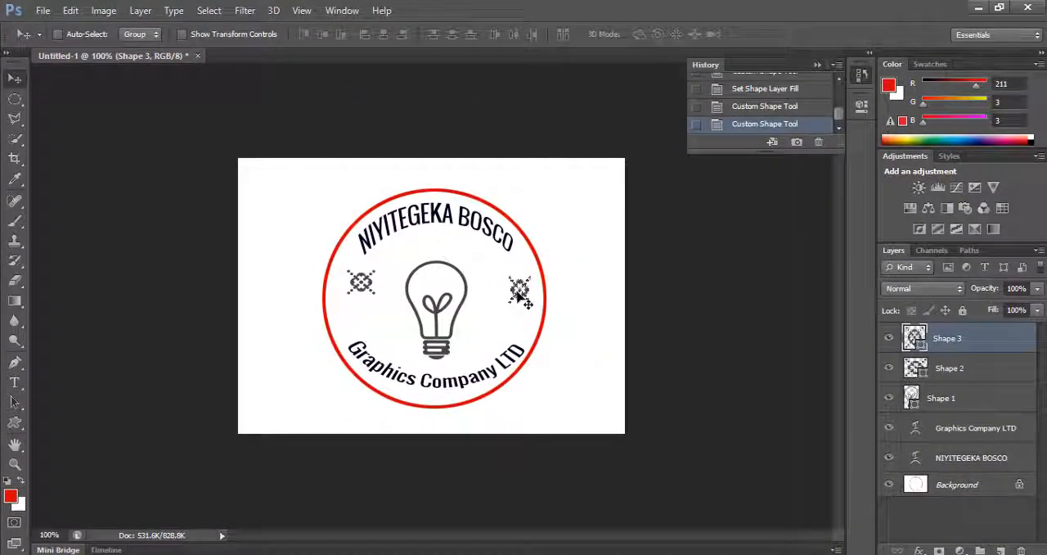
left_click_drag(518, 294, 515, 294)
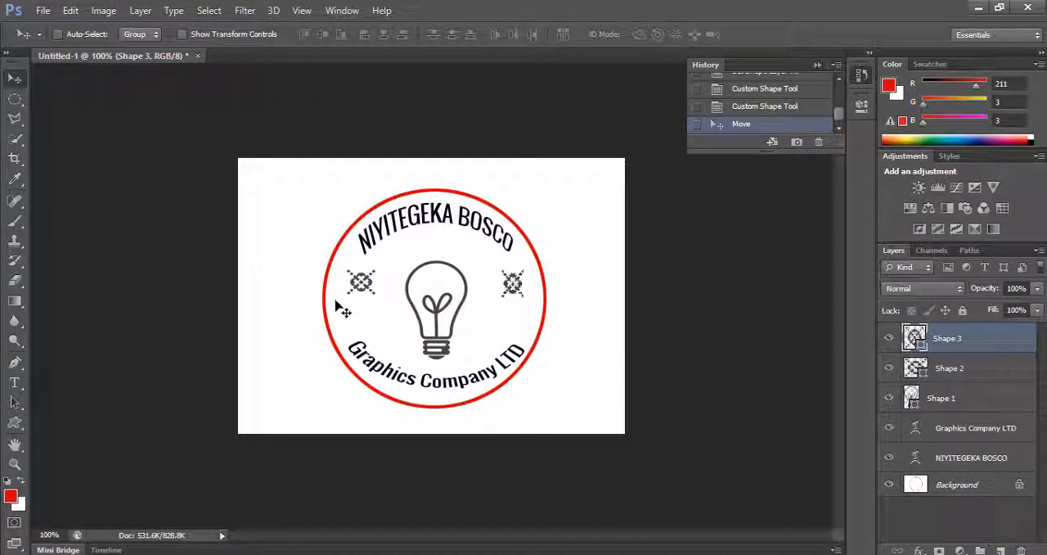